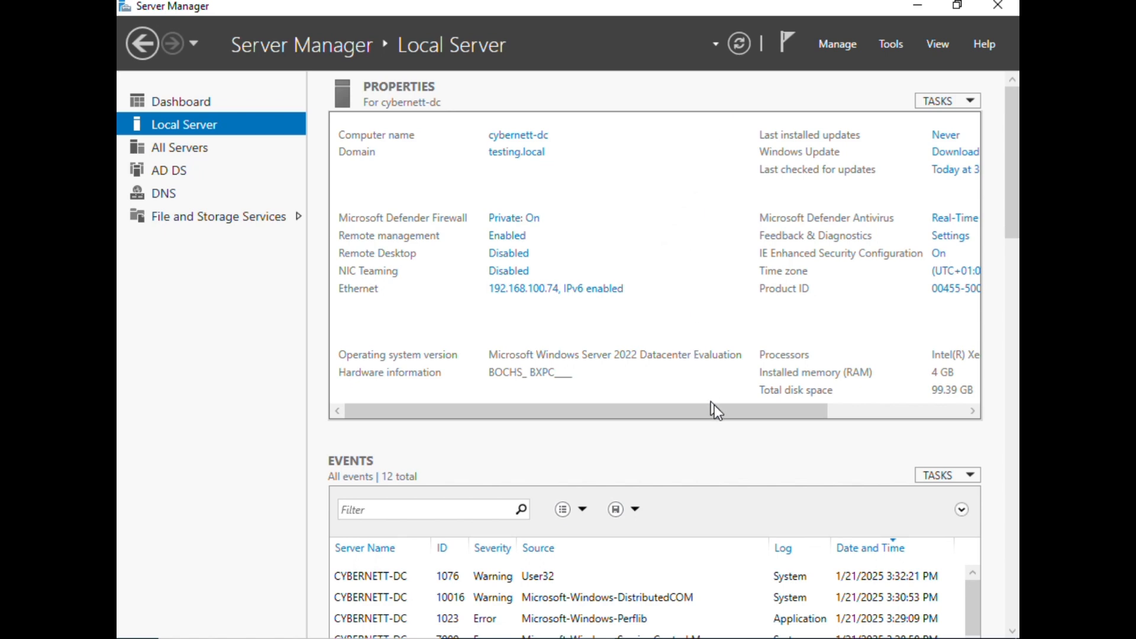
Step: Scroll through the domain controller's Local Server properties to review its name, domain and IP address
left_click_drag(715, 408, 934, 423)
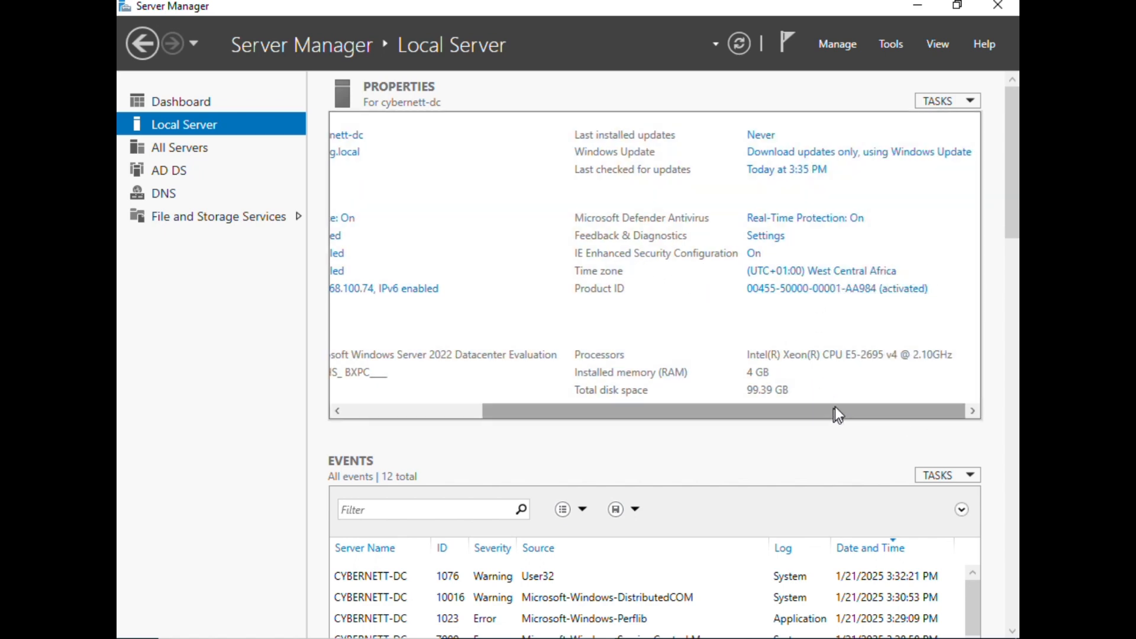
left_click_drag(835, 406, 451, 399)
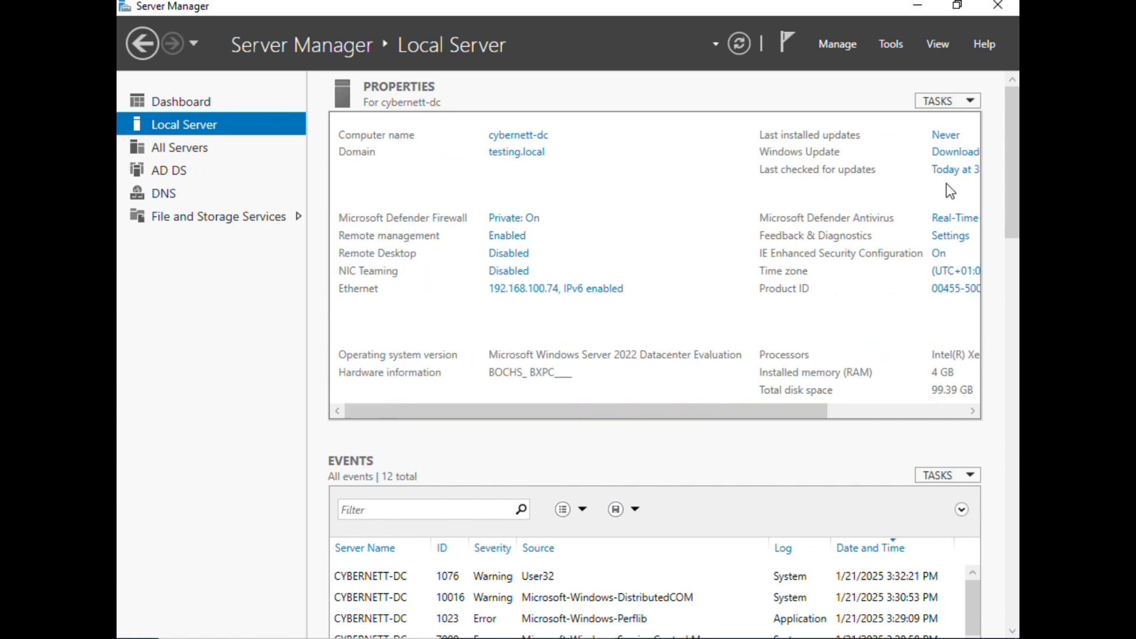
key("Escape")
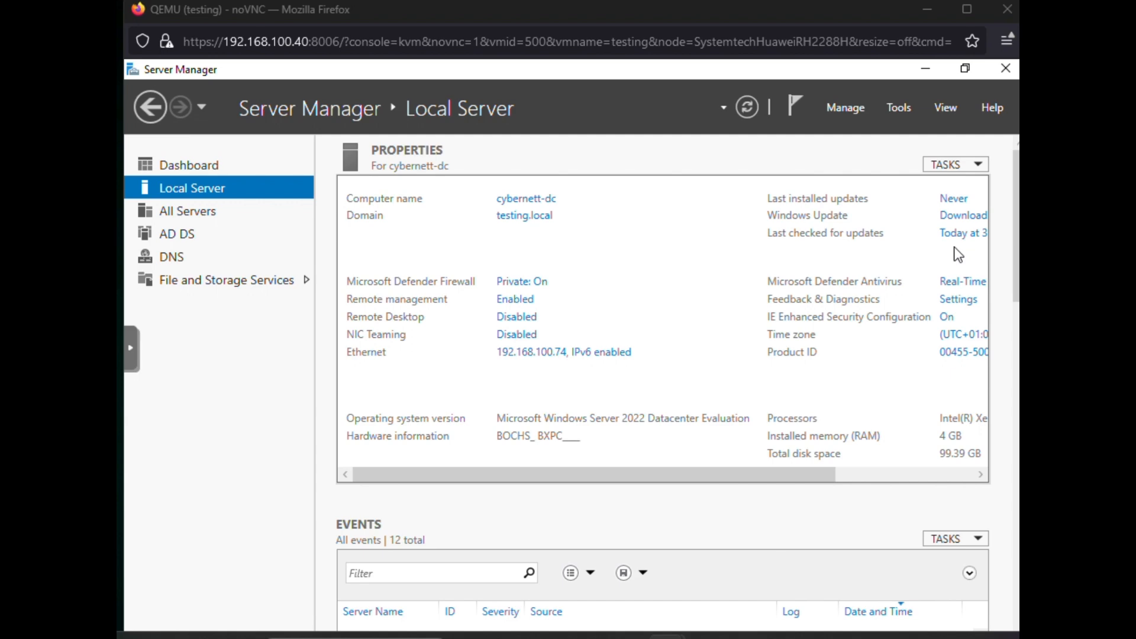
Step: Switch to the testing-client VM console, make it full screen, and launch Command Prompt
left_click_drag(1135, 64, 587, 18)
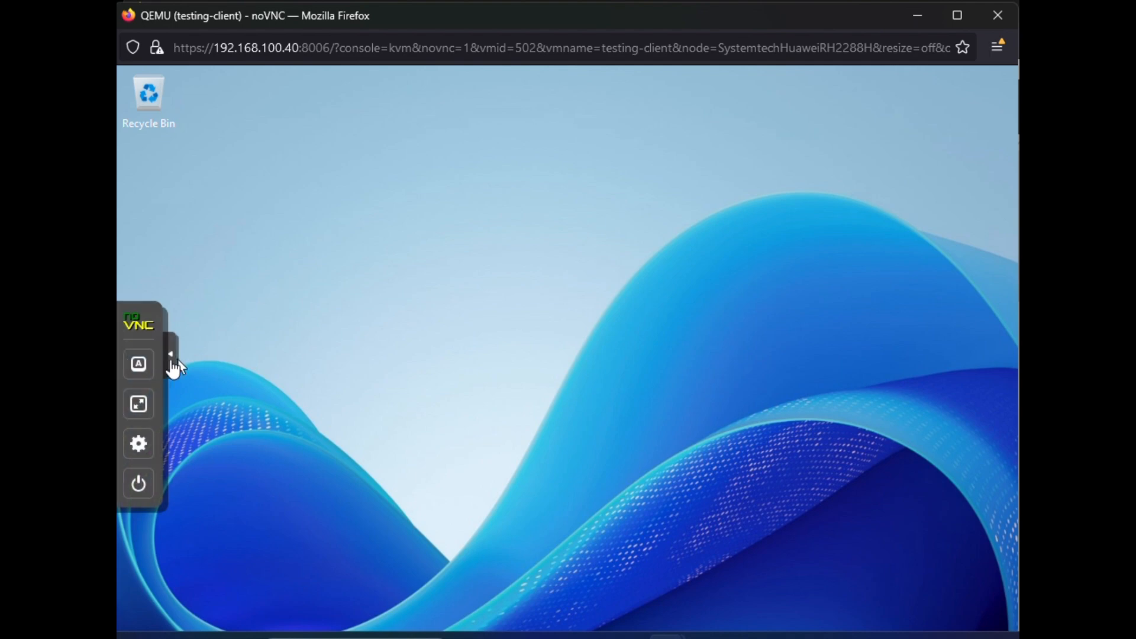
left_click(141, 411)
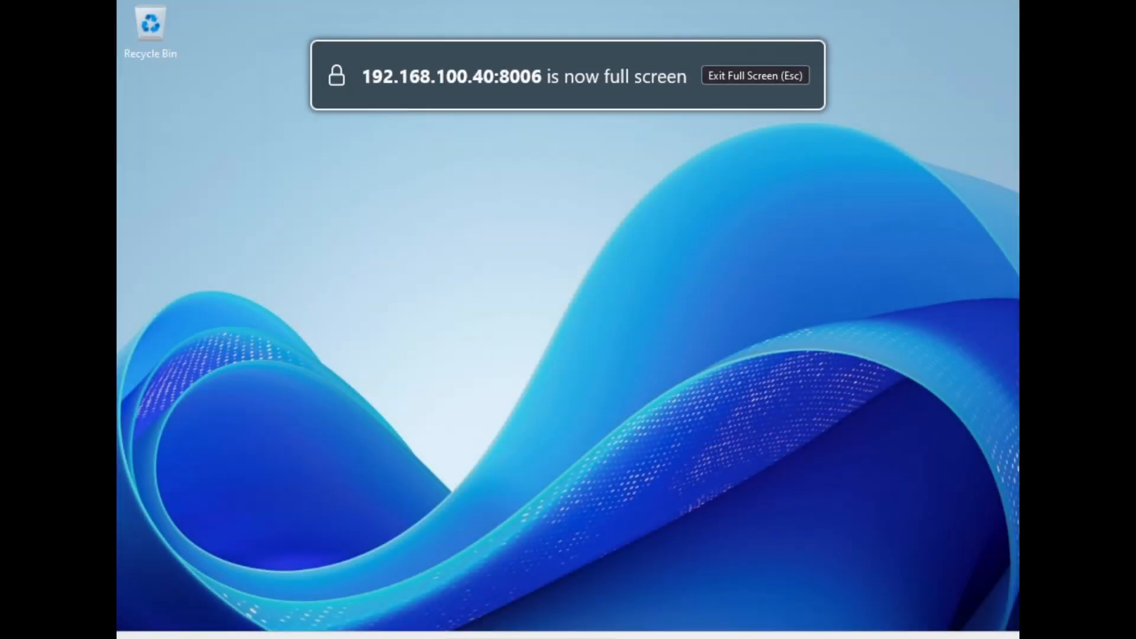
key("super")
type("cmd")
key("Return")
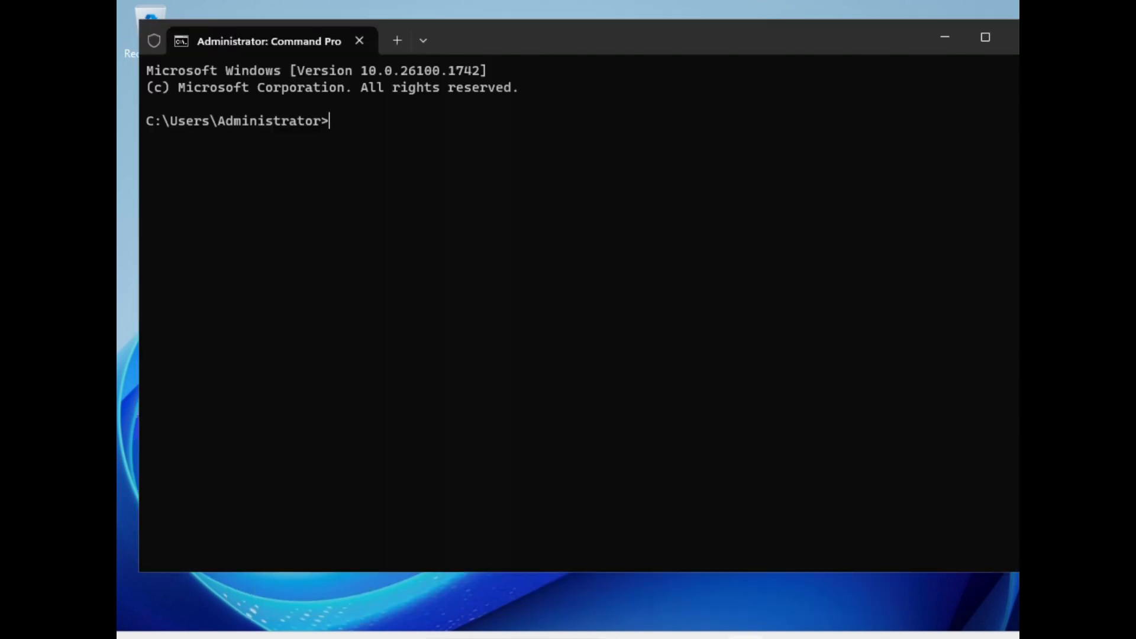
Step: Run ipconfig to view the client's network configuration
type("ipconfig")
key("Return")
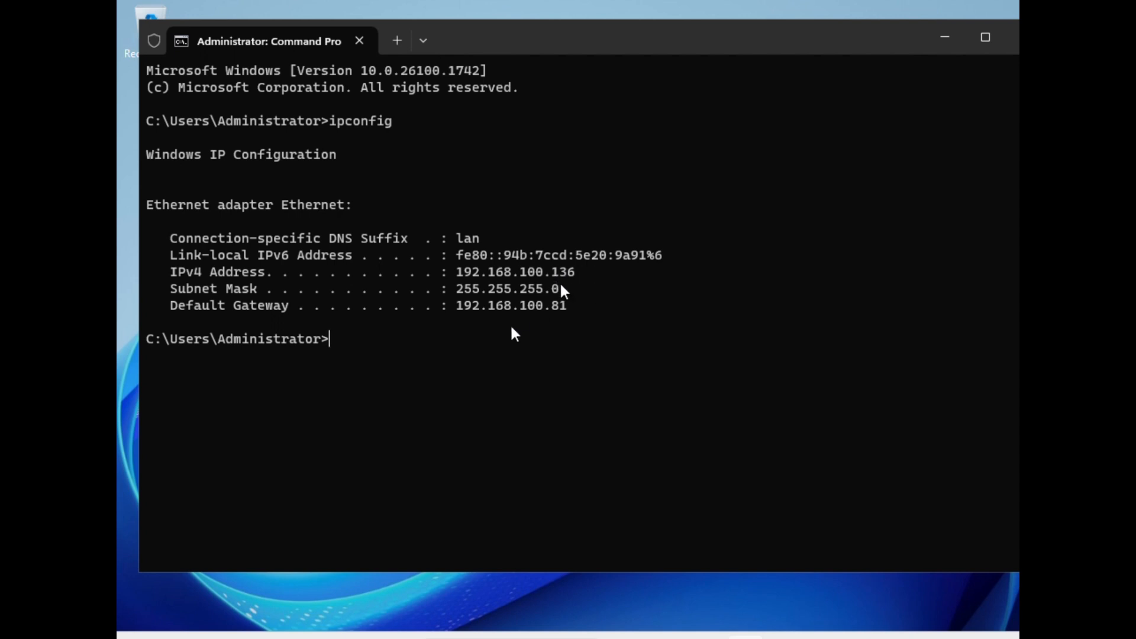
Step: Ping the domain controller at 192.168.100.74, then stop the ping
type("ping 192.168.100.")
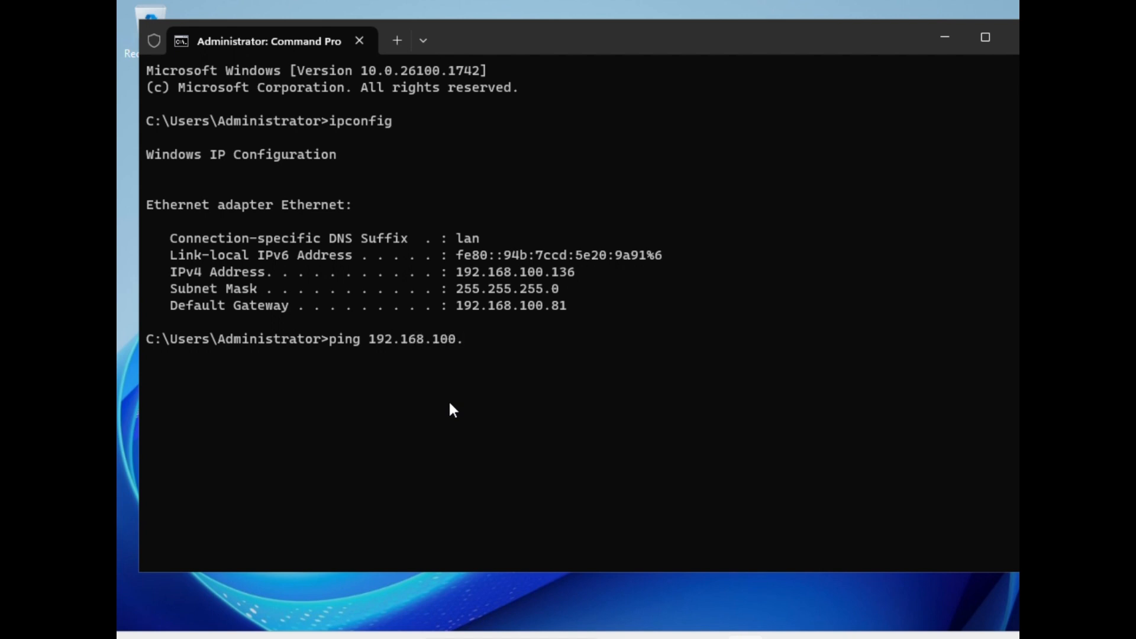
type("74")
key("Return")
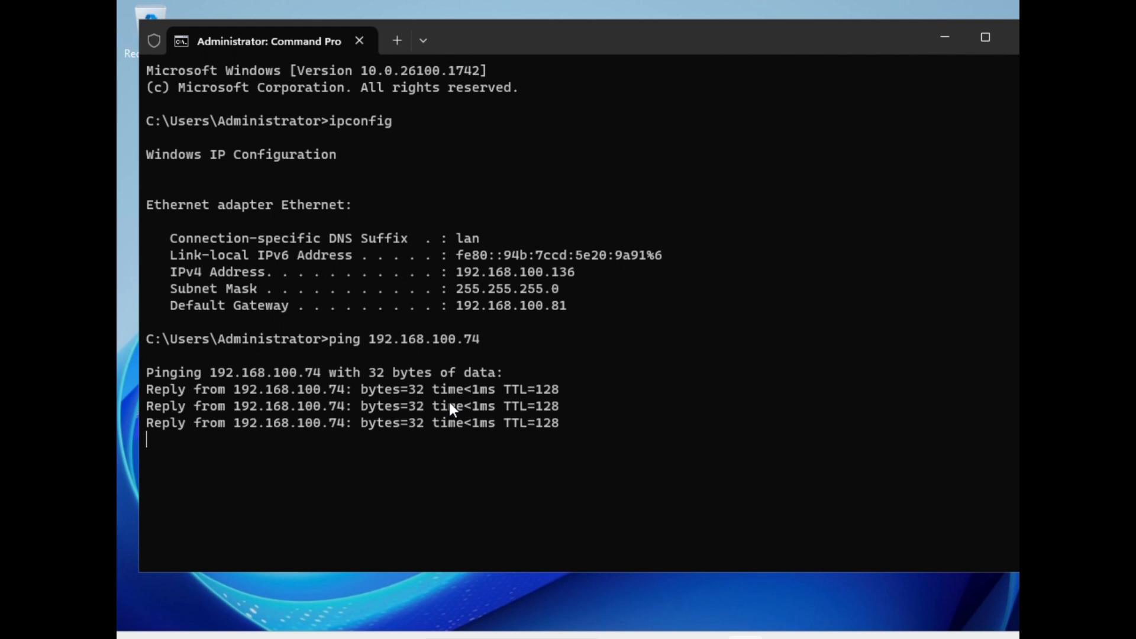
key("ctrl+c")
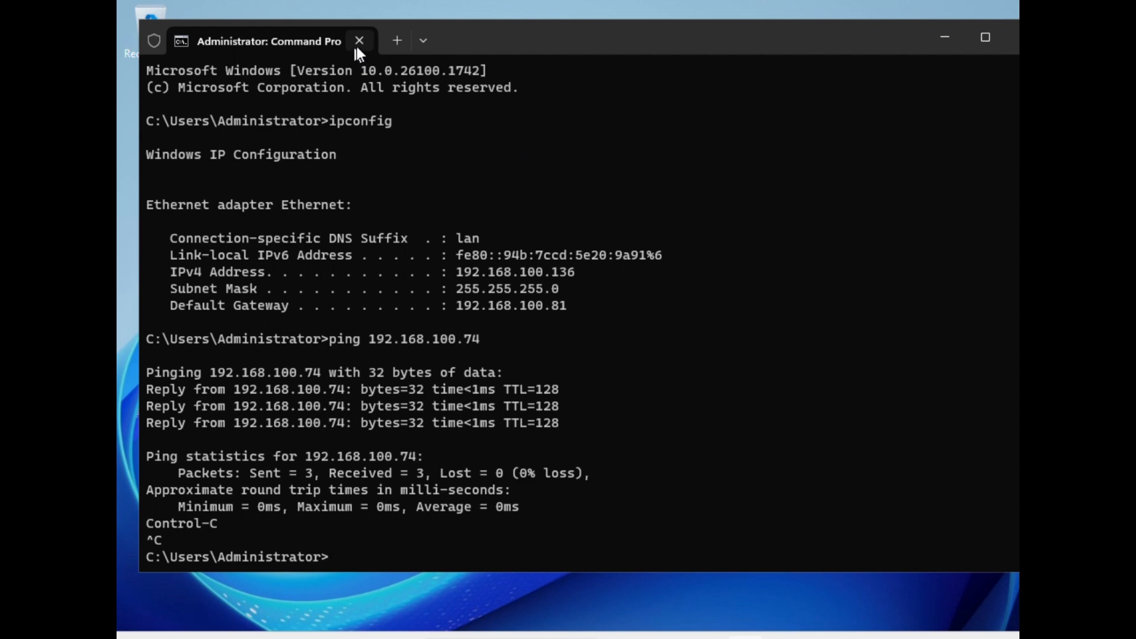
Step: Close Command Prompt and open the Network & internet settings
left_click_drag(897, 40, 720, 100)
left_click(851, 87)
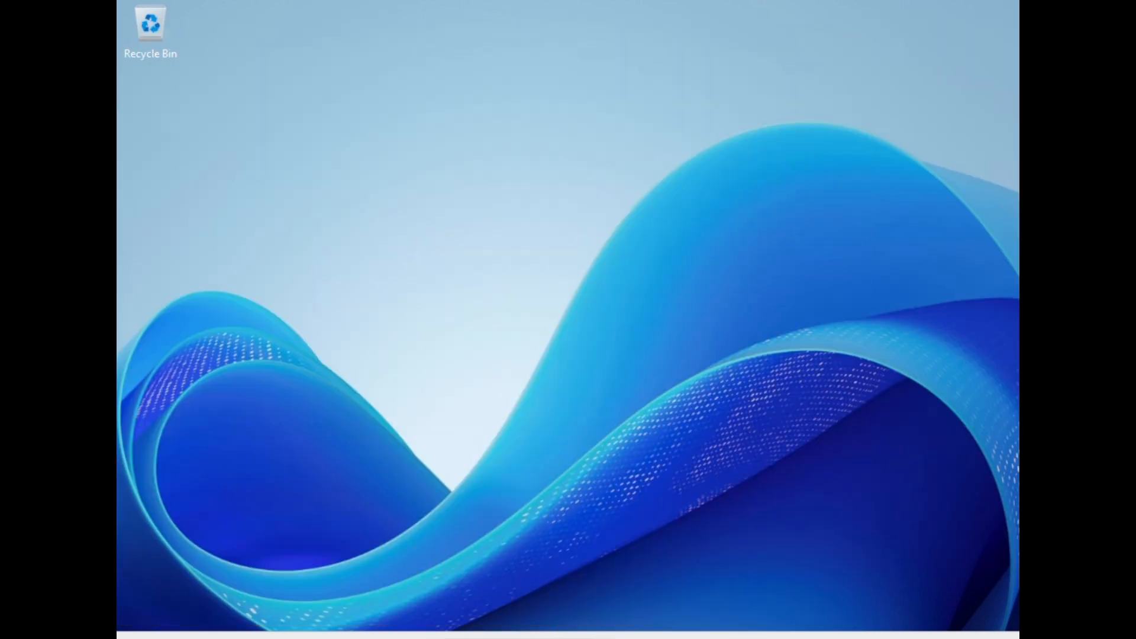
right_click(900, 637)
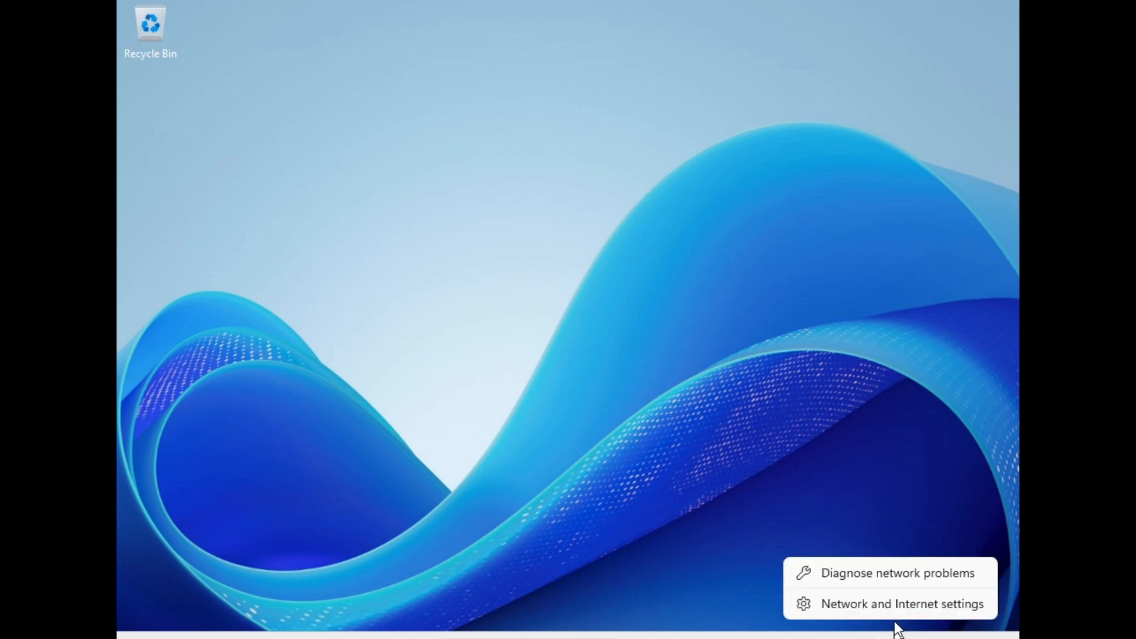
left_click(881, 603)
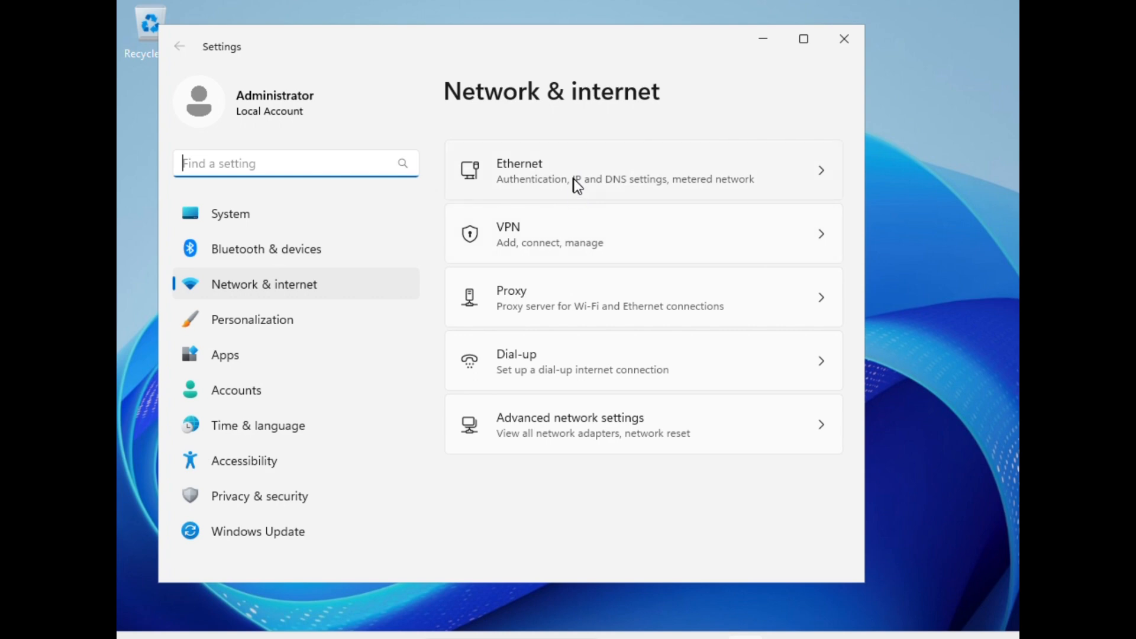
Step: Open the Ethernet connection details and review its IP and DNS settings, then return to Network & internet
left_click(811, 186)
left_click(812, 158)
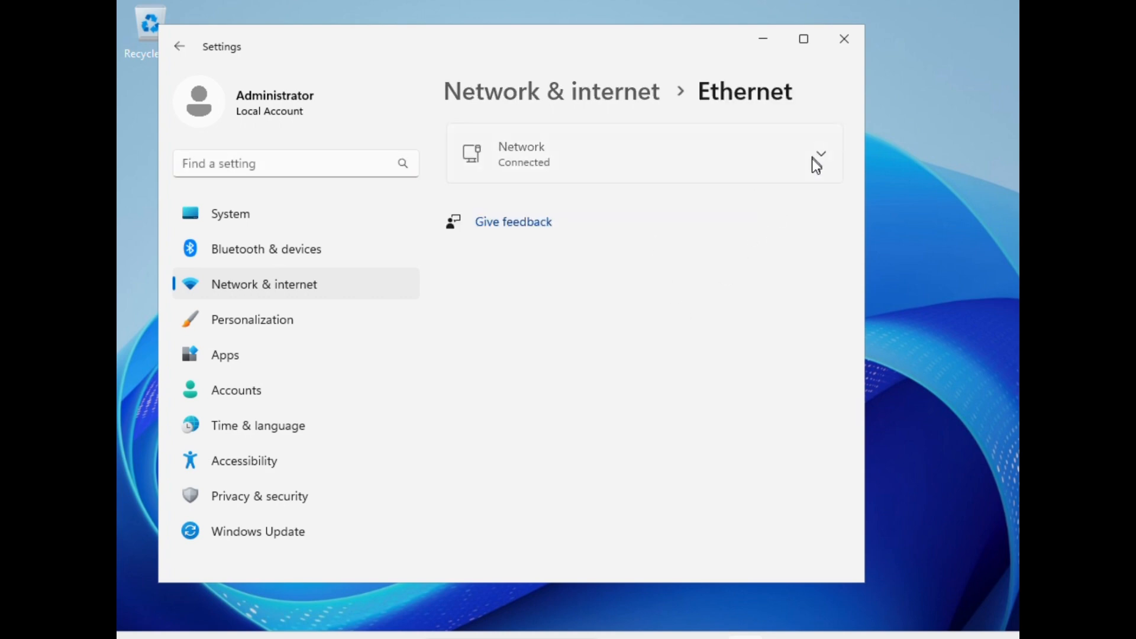
scroll(583, 386, "down", 10)
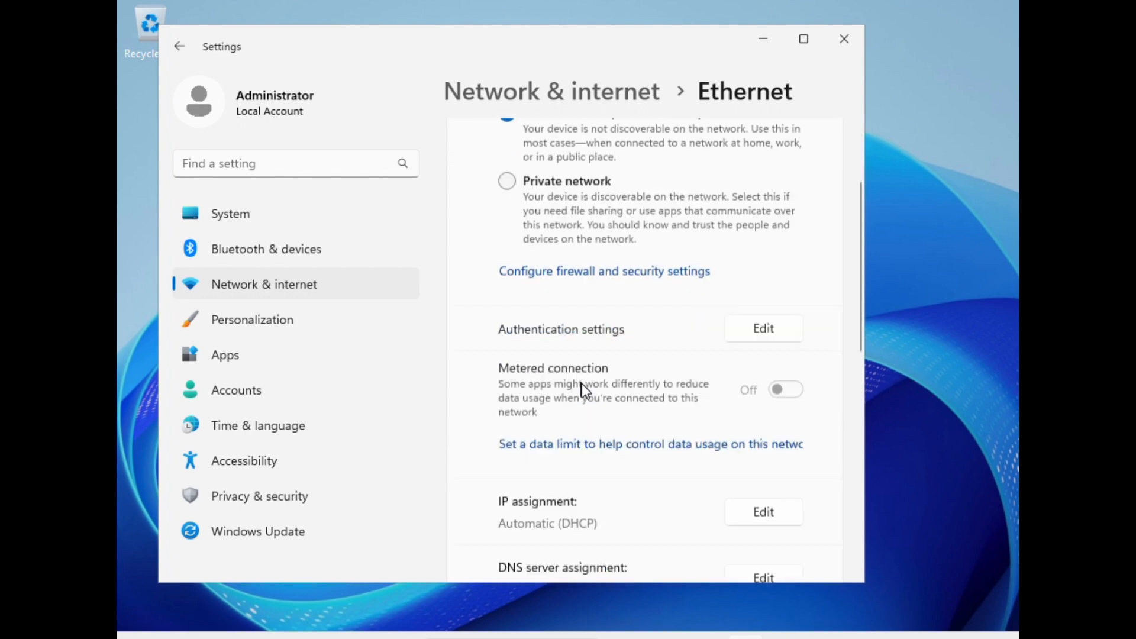
scroll(584, 390, "down", 4)
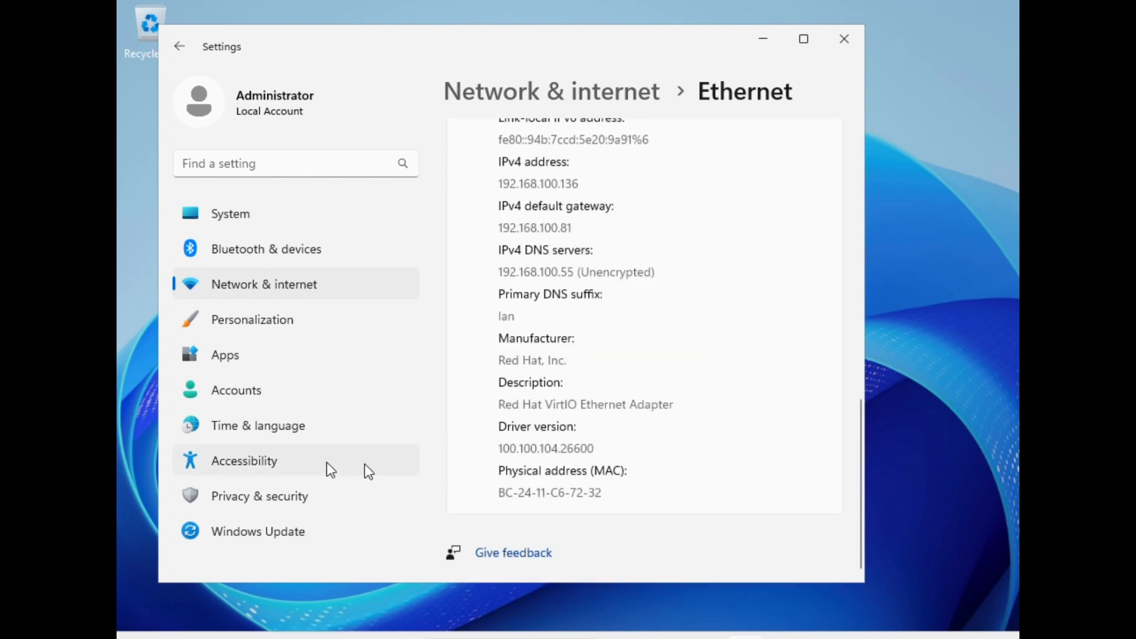
left_click(286, 285)
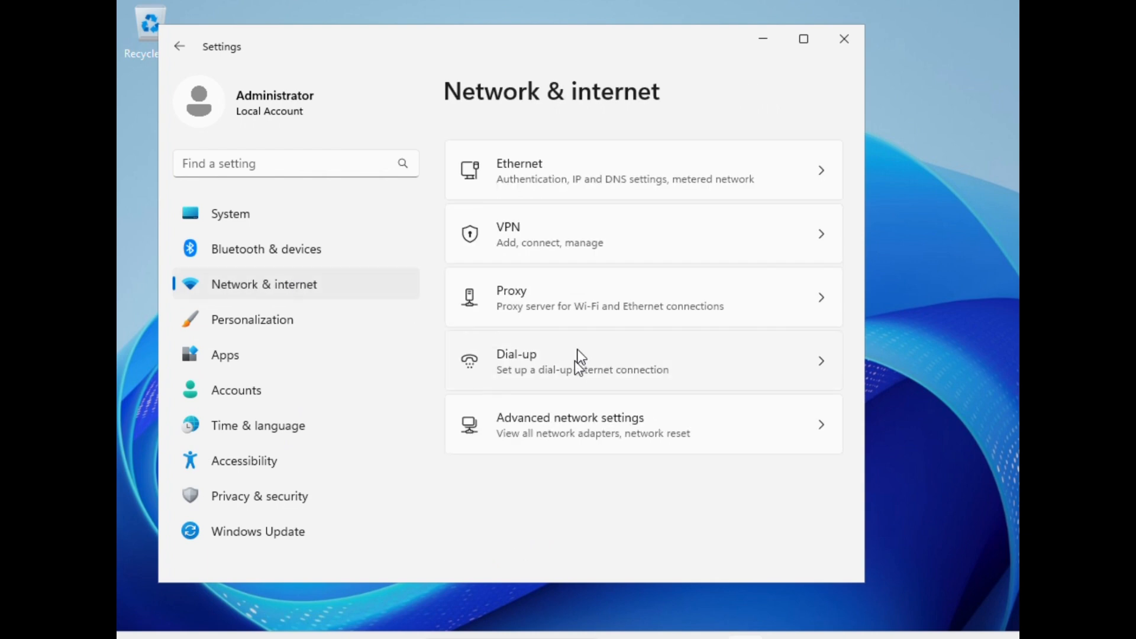
Step: Open Advanced network settings, expand the Ethernet adapter, and open its adapter properties
left_click(567, 434)
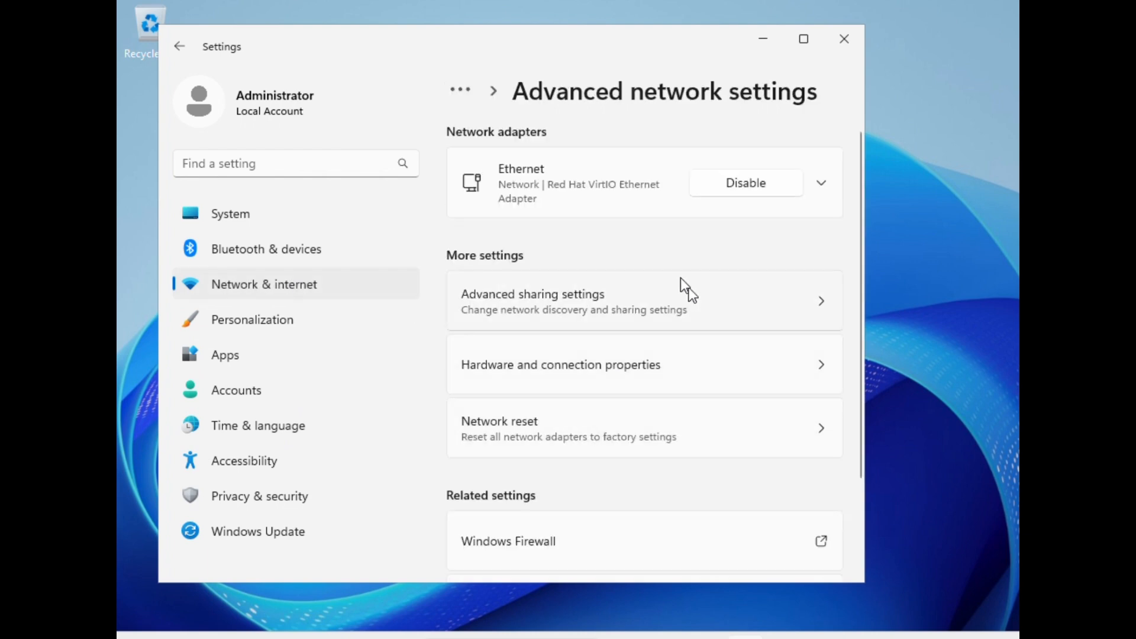
left_click(822, 182)
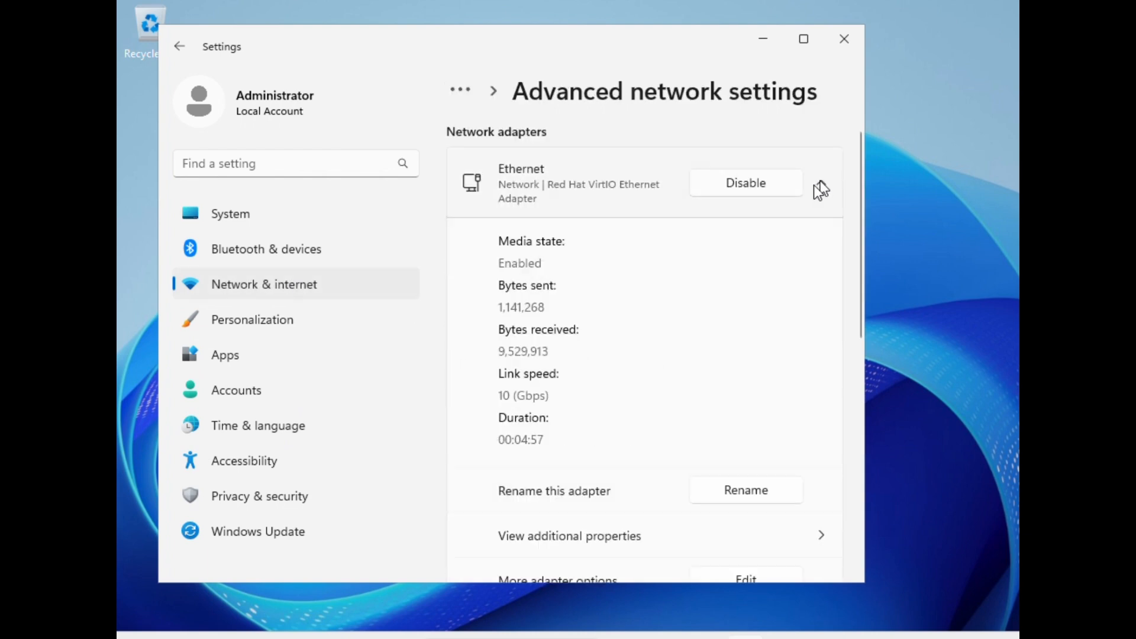
scroll(694, 464, "down", 3)
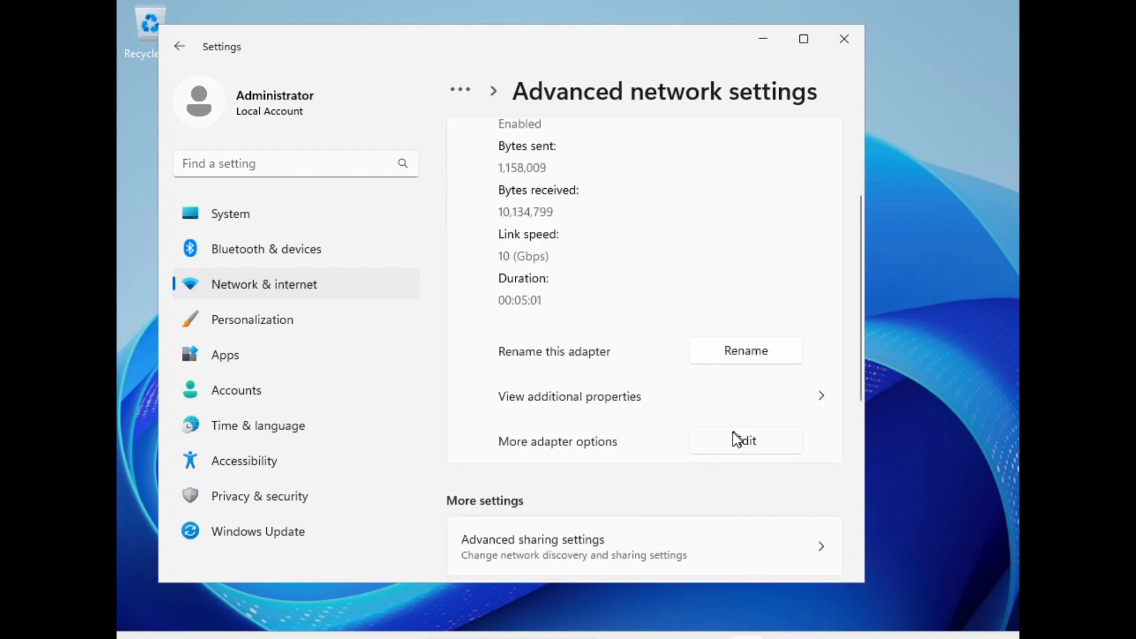
left_click(722, 433)
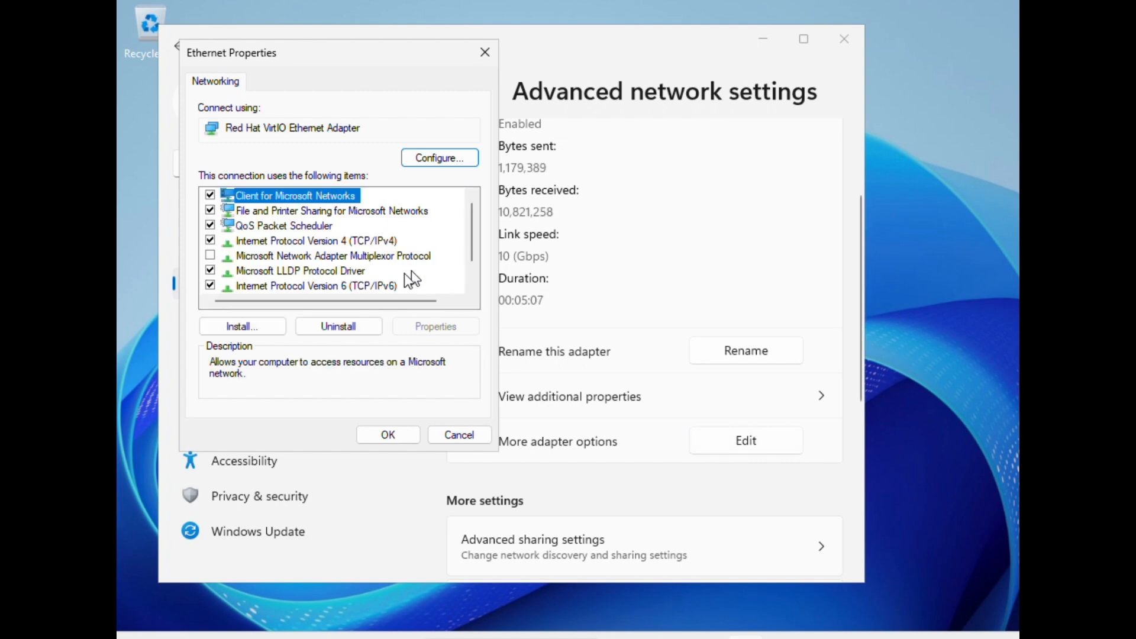
Step: In the IPv4 properties, use a manual preferred DNS server of 192.168.100.74 and save the adapter settings
double_click(362, 240)
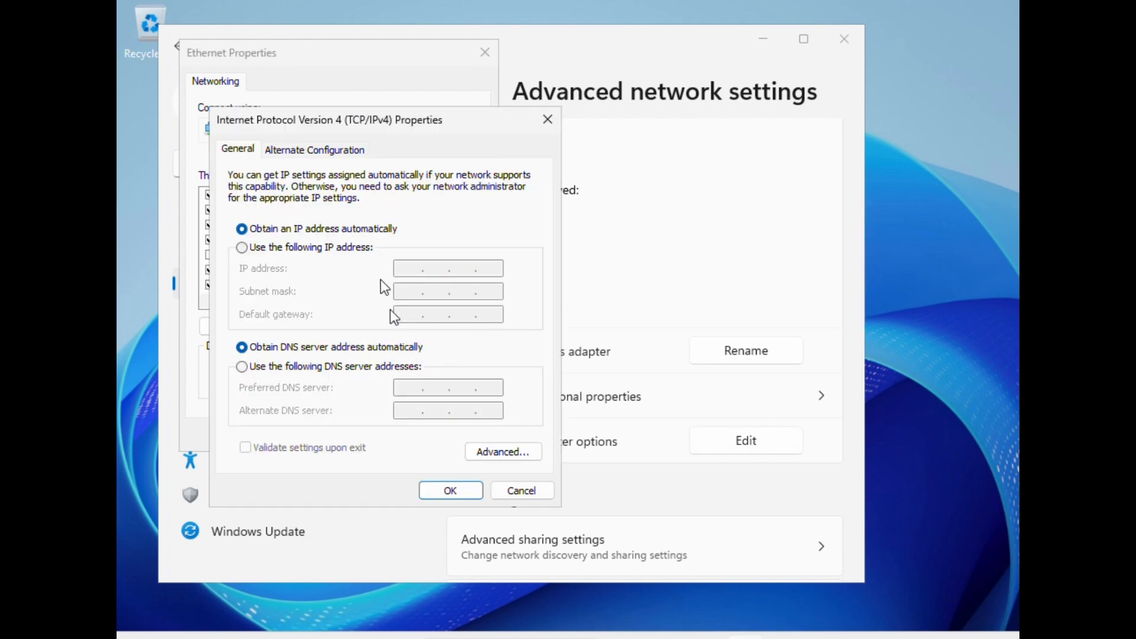
left_click(346, 368)
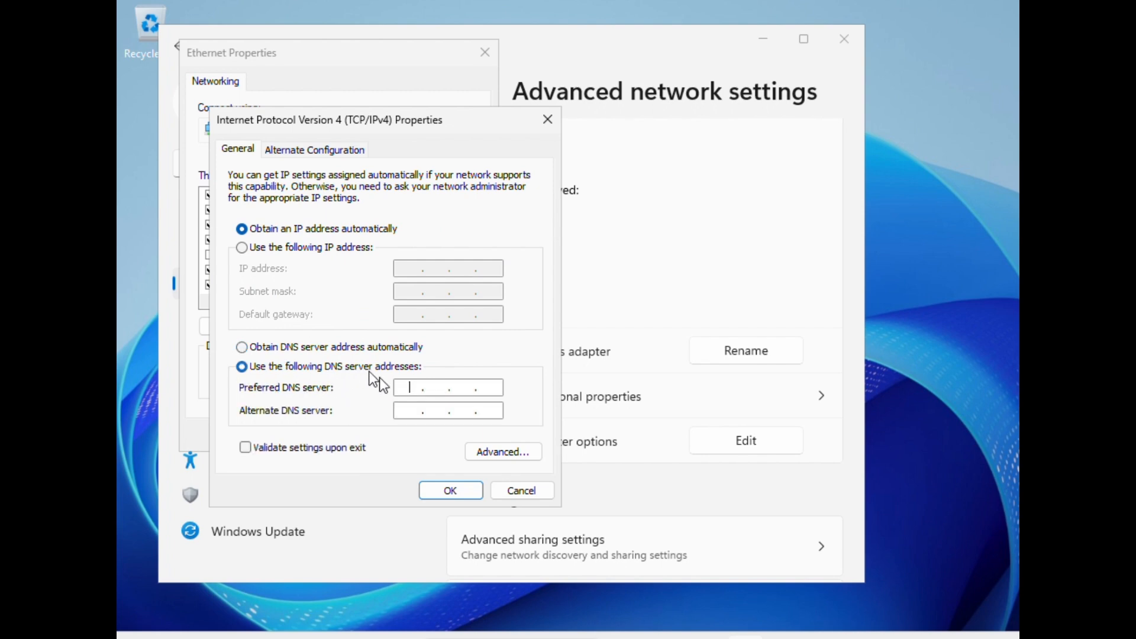
type("192 . 168 . 100 . 74")
left_click(451, 494)
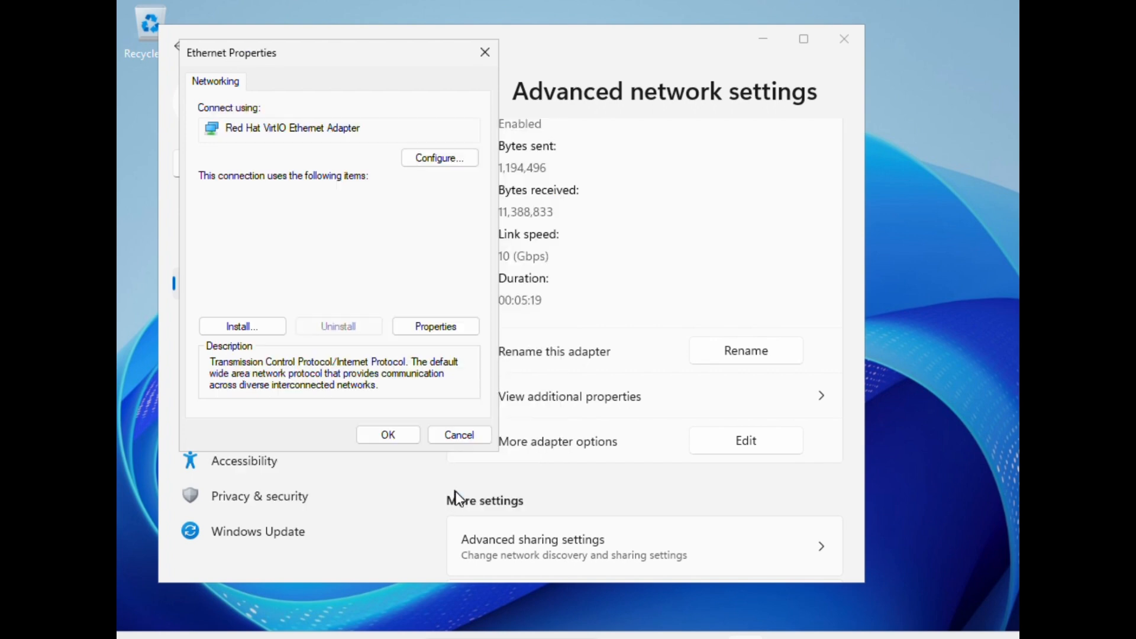
left_click(391, 438)
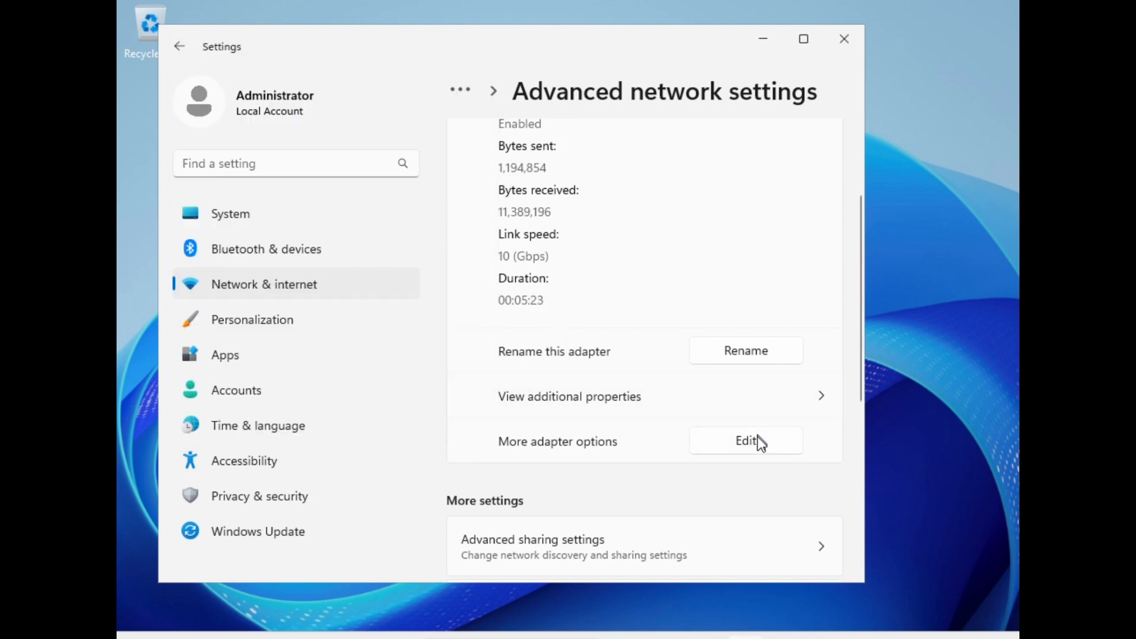
Step: Reopen the adapter's IPv4 properties to check the preferred DNS server, then close both dialogs
scroll(622, 372, "up", 2)
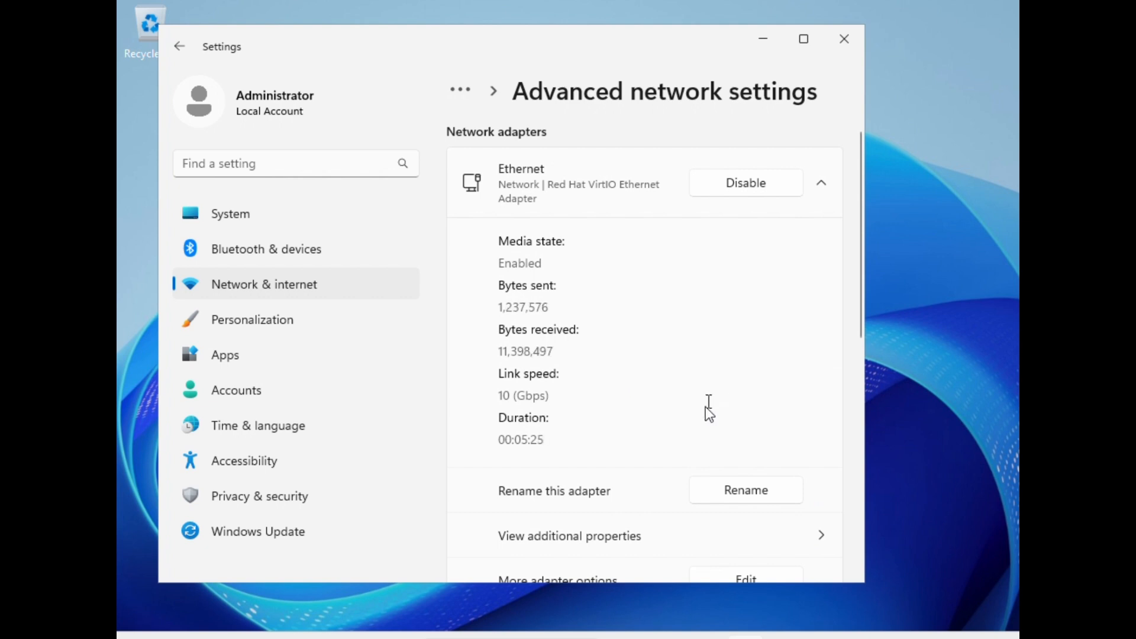
scroll(710, 414, "down", 3)
left_click(755, 369)
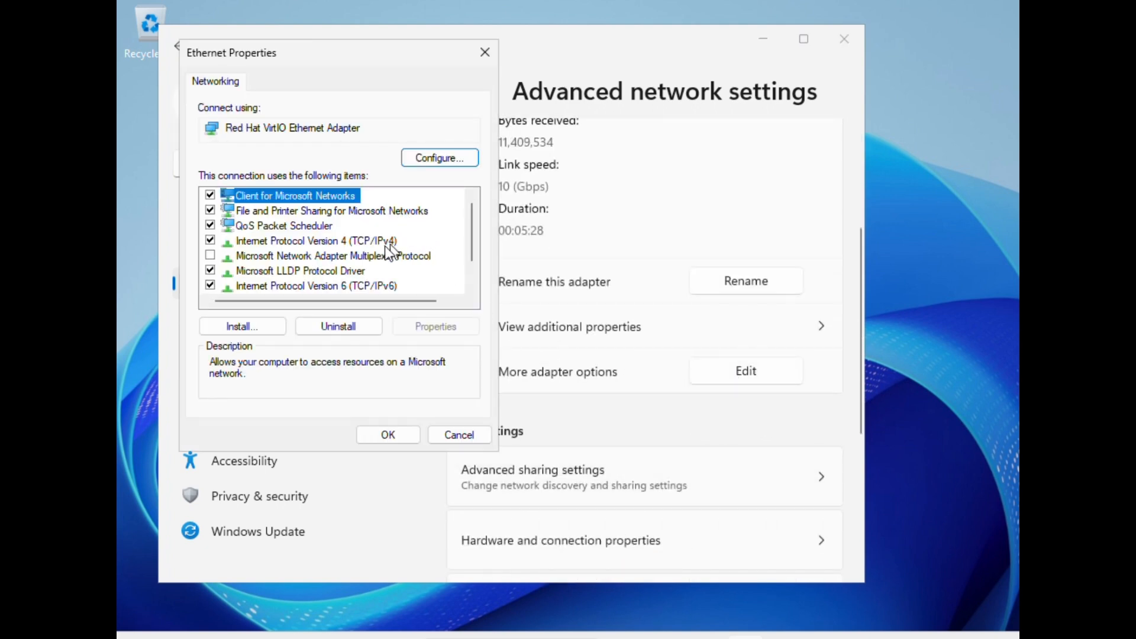
double_click(353, 242)
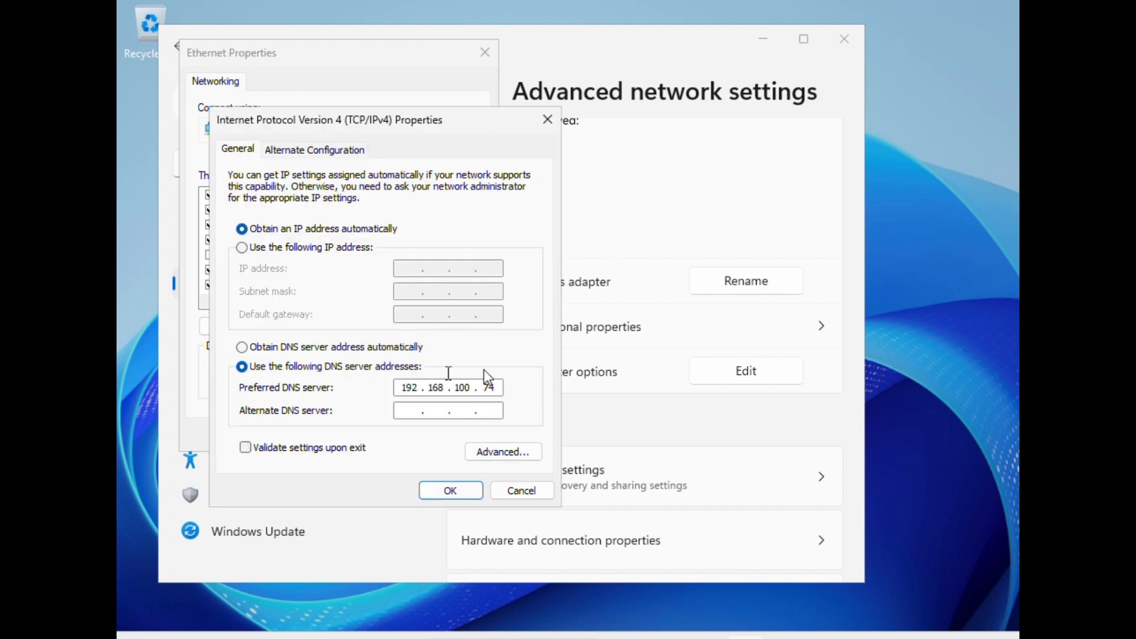
left_click(458, 499)
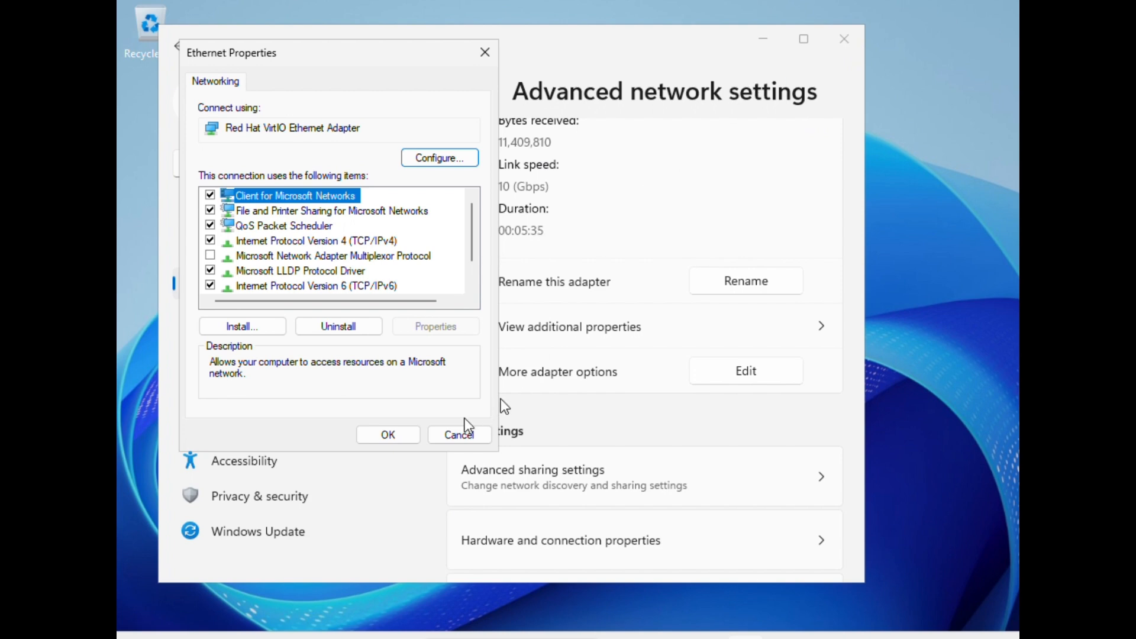
left_click(404, 438)
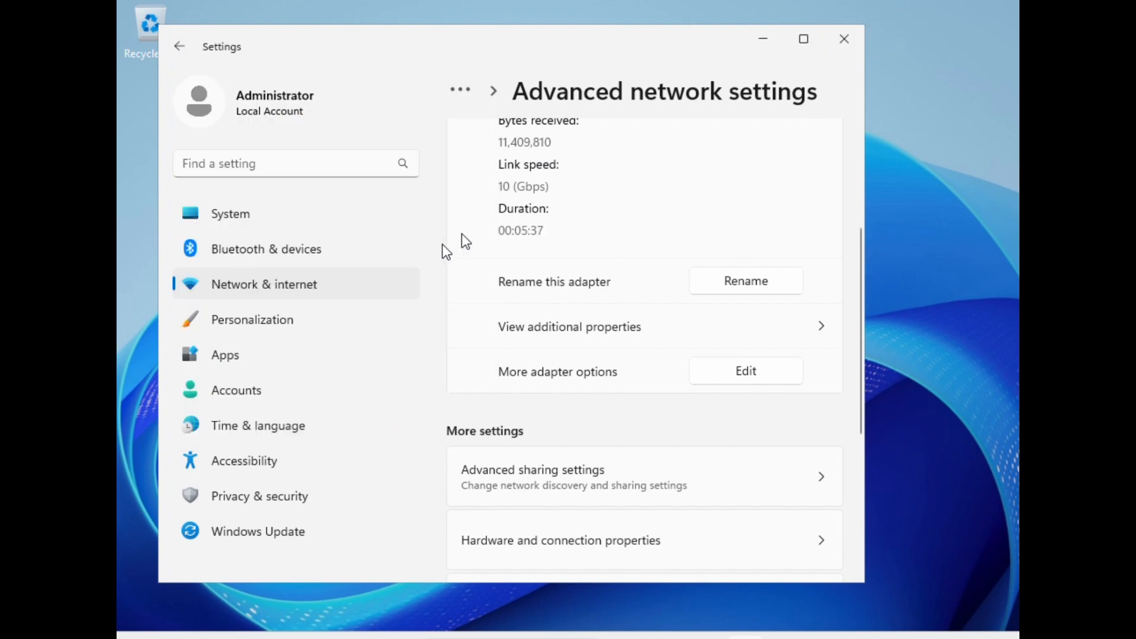
Step: Close the Settings window
scroll(654, 373, "down", 5)
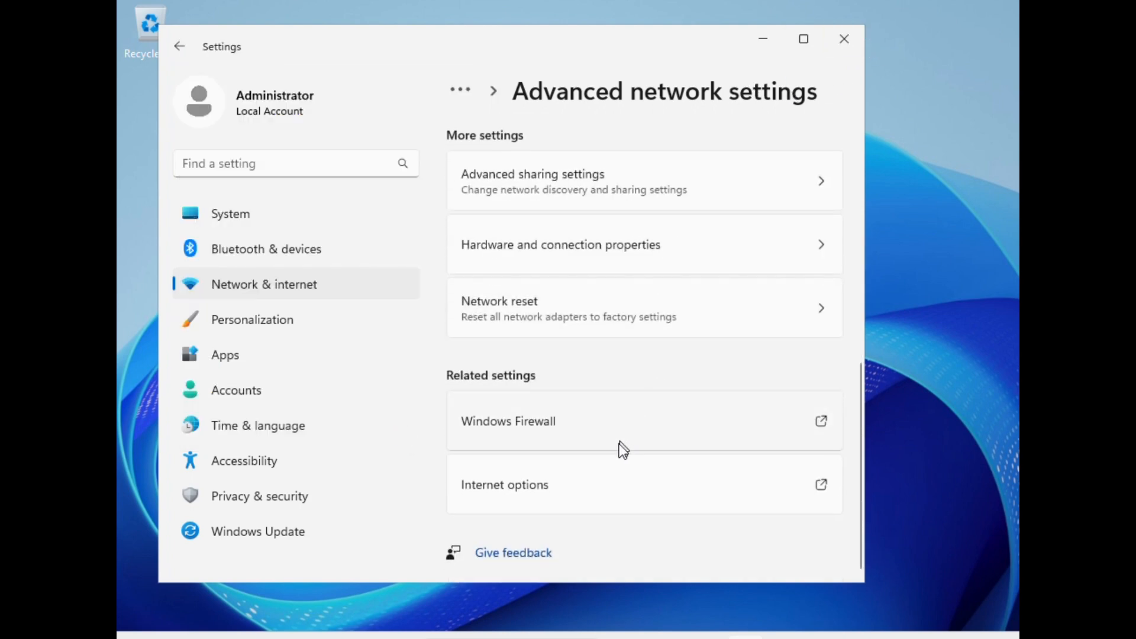
scroll(651, 290, "up", 3)
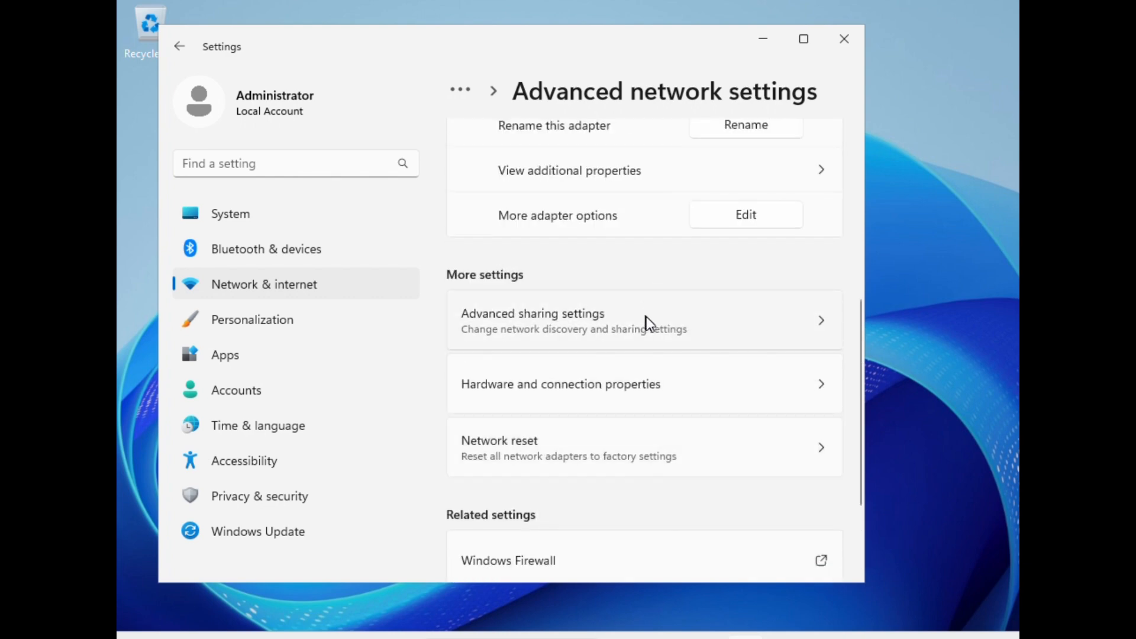
left_click(831, 47)
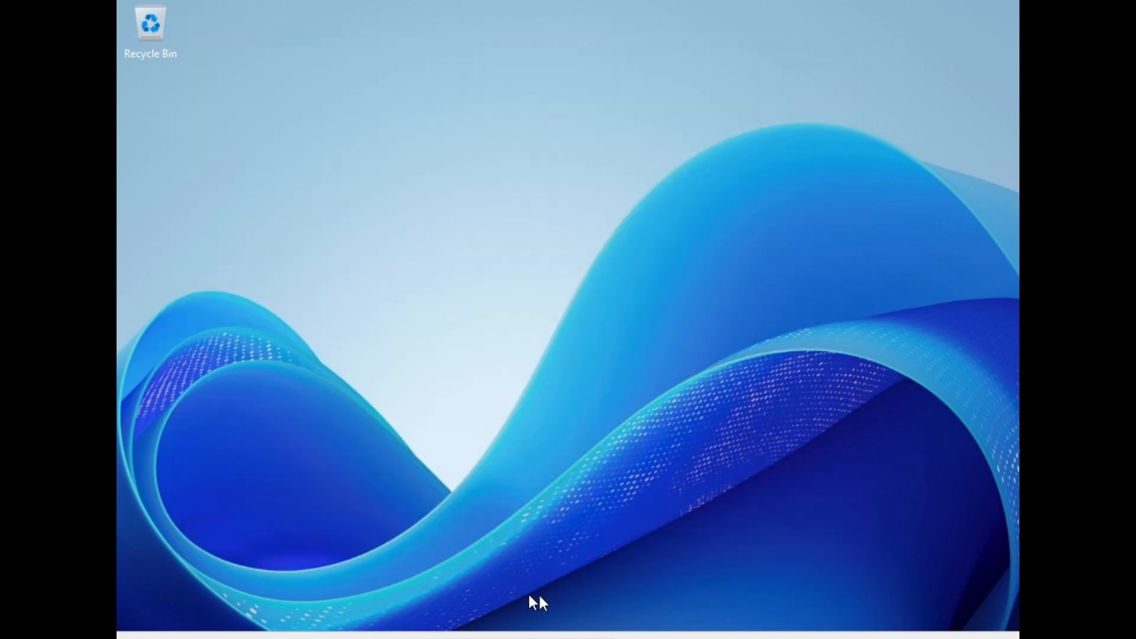
Step: Search for and open the Settings app from the Start menu
left_click(412, 637)
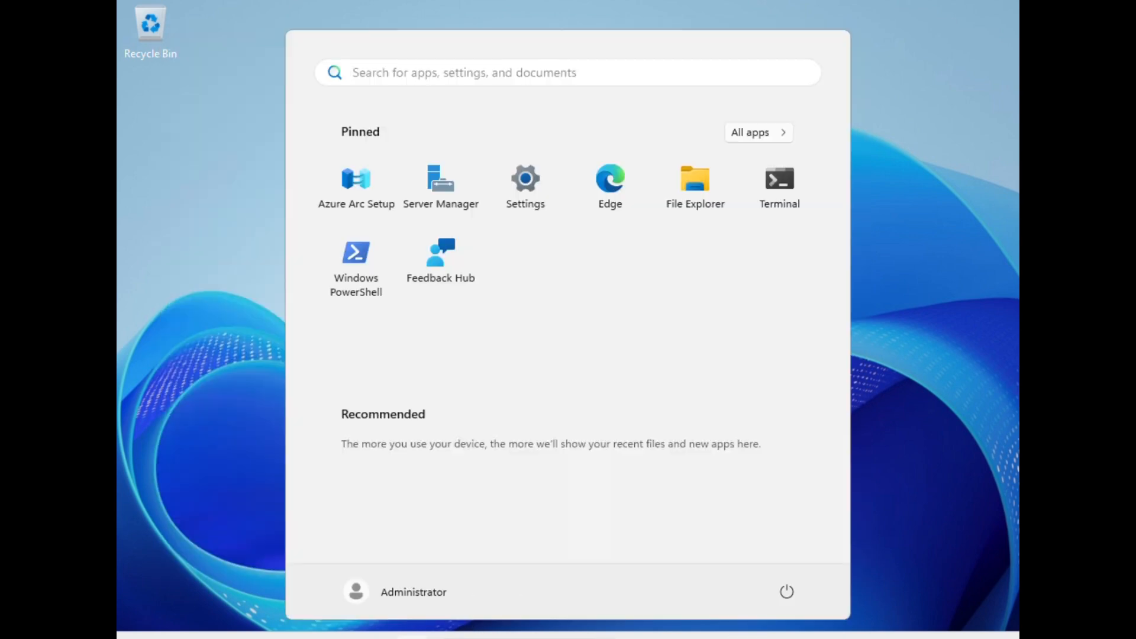
left_click(497, 636)
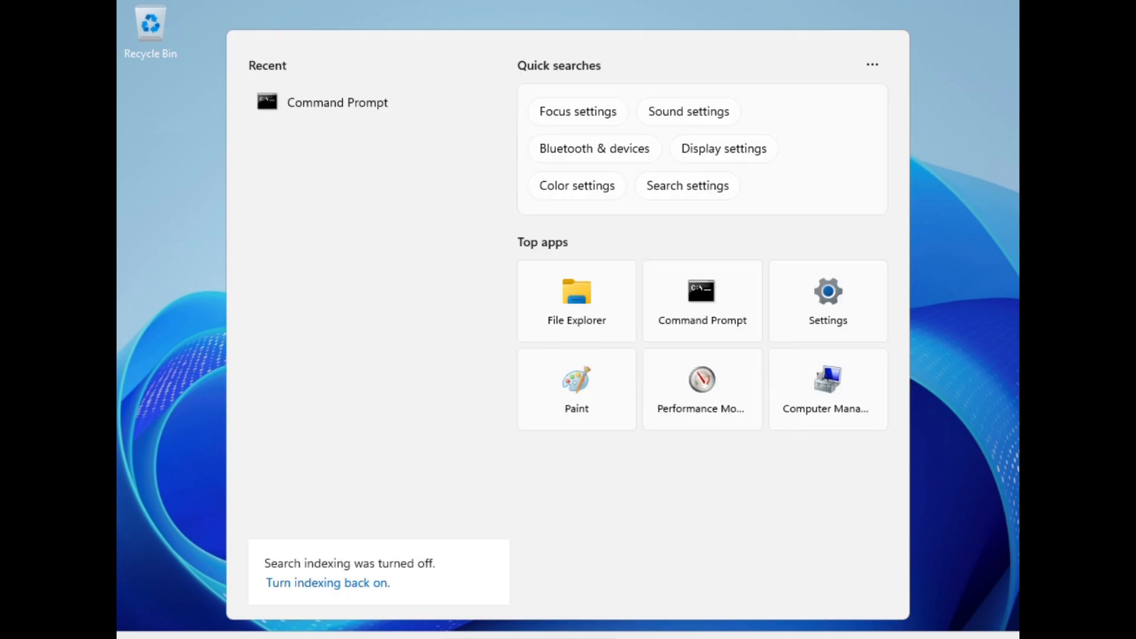
type("settings")
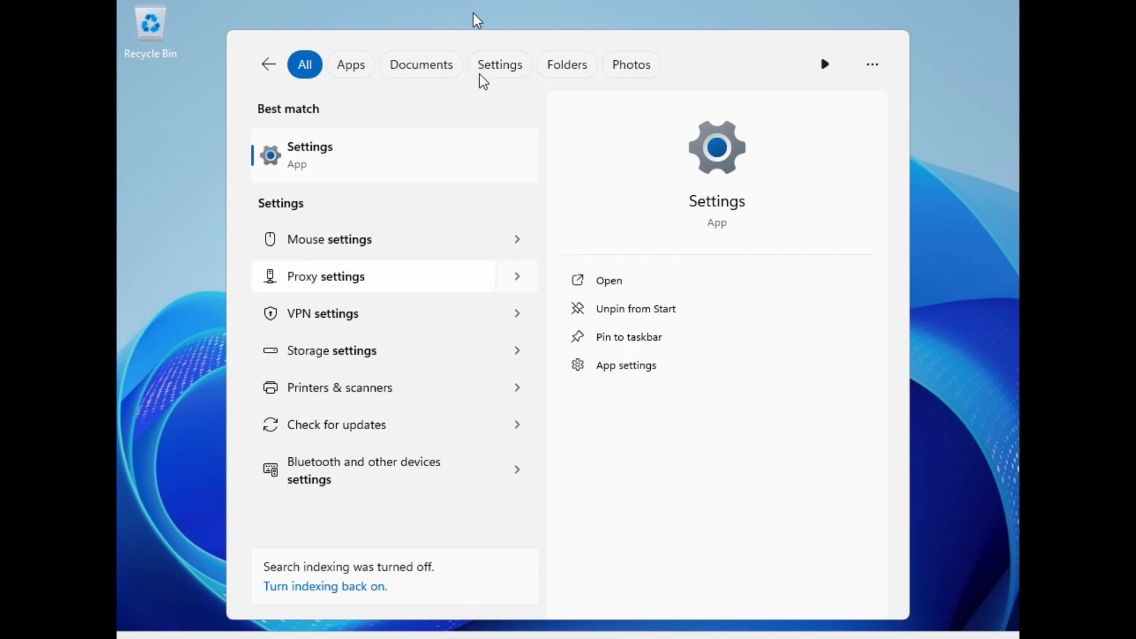
left_click(364, 174)
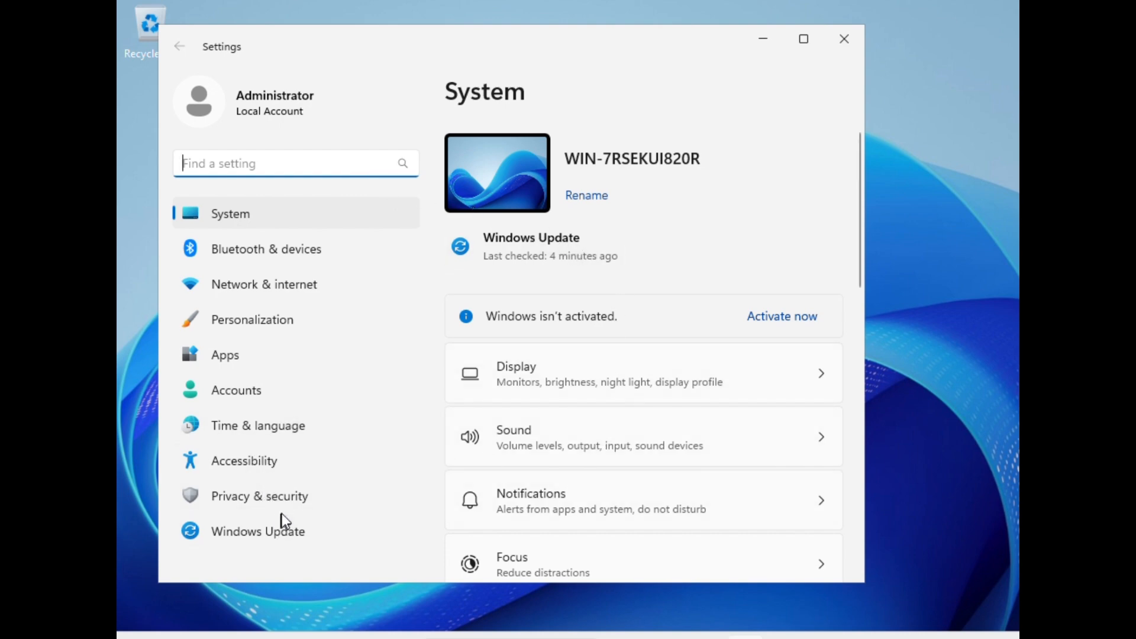
Step: Open the System About page and its Domain or workgroup link to reach System Properties
left_click(247, 389)
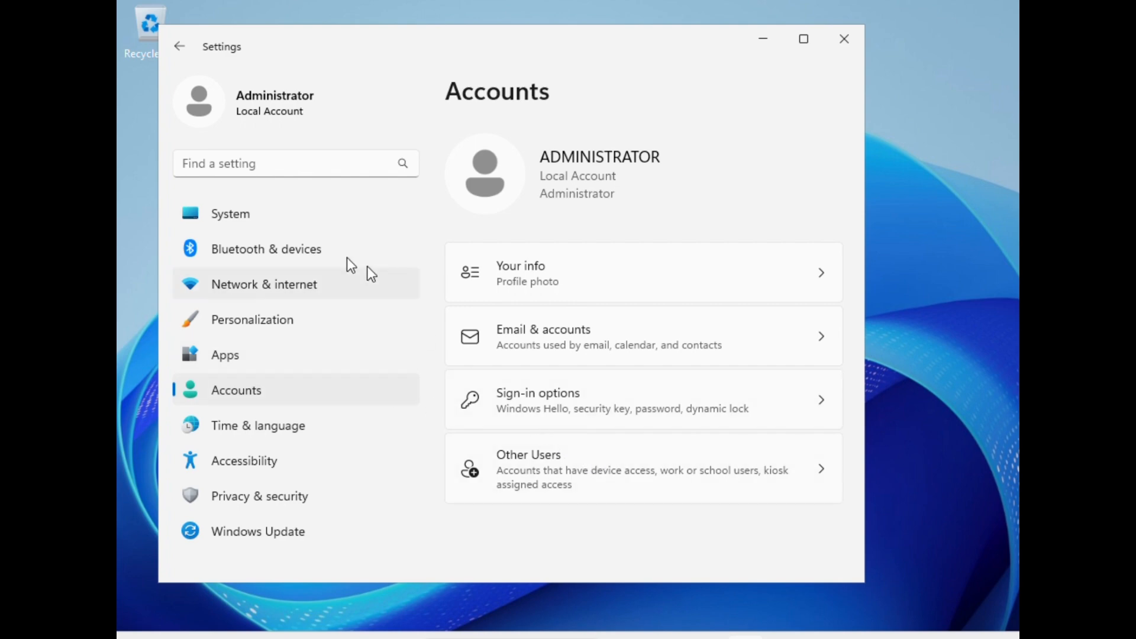
left_click(213, 207)
scroll(663, 442, "down", 6)
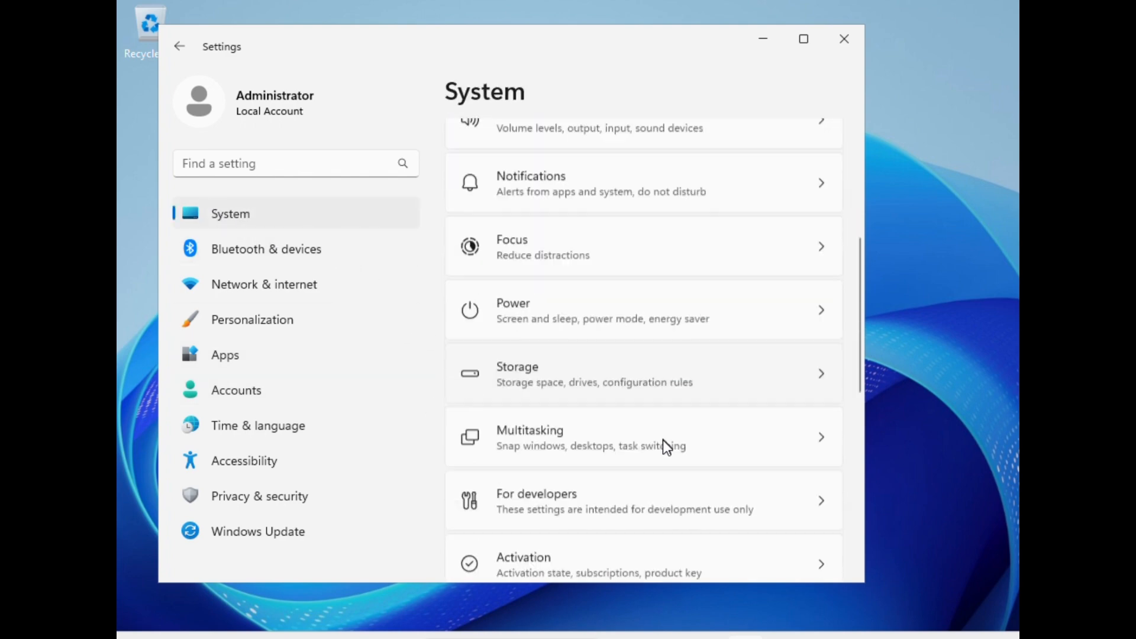
scroll(663, 442, "down", 3)
scroll(661, 448, "up", 3)
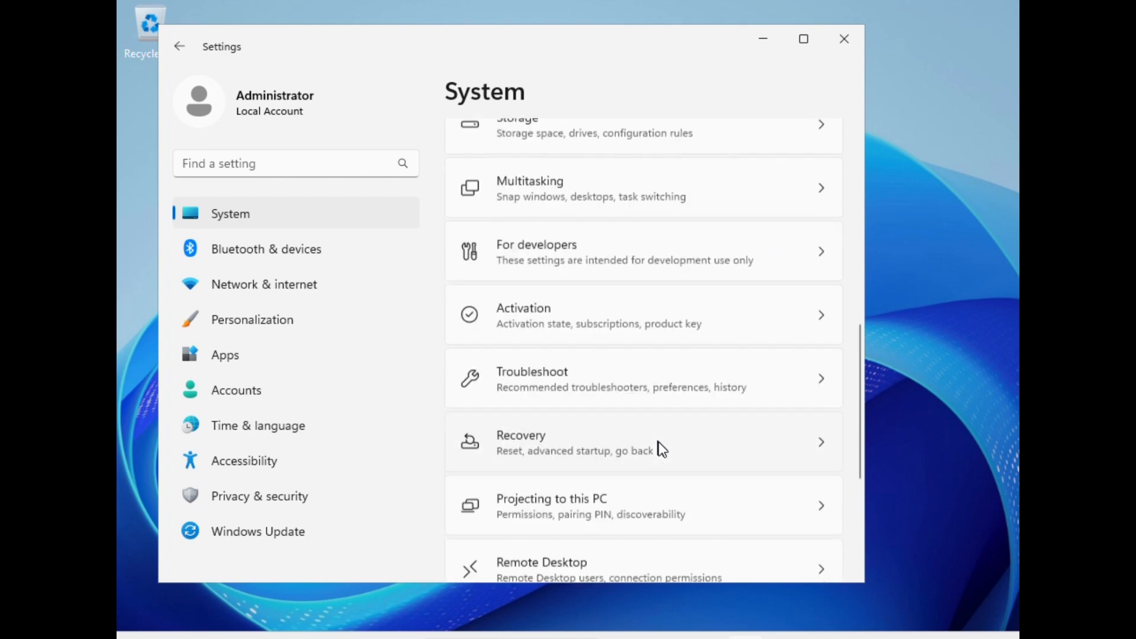
scroll(659, 449, "down", 3)
left_click(630, 517)
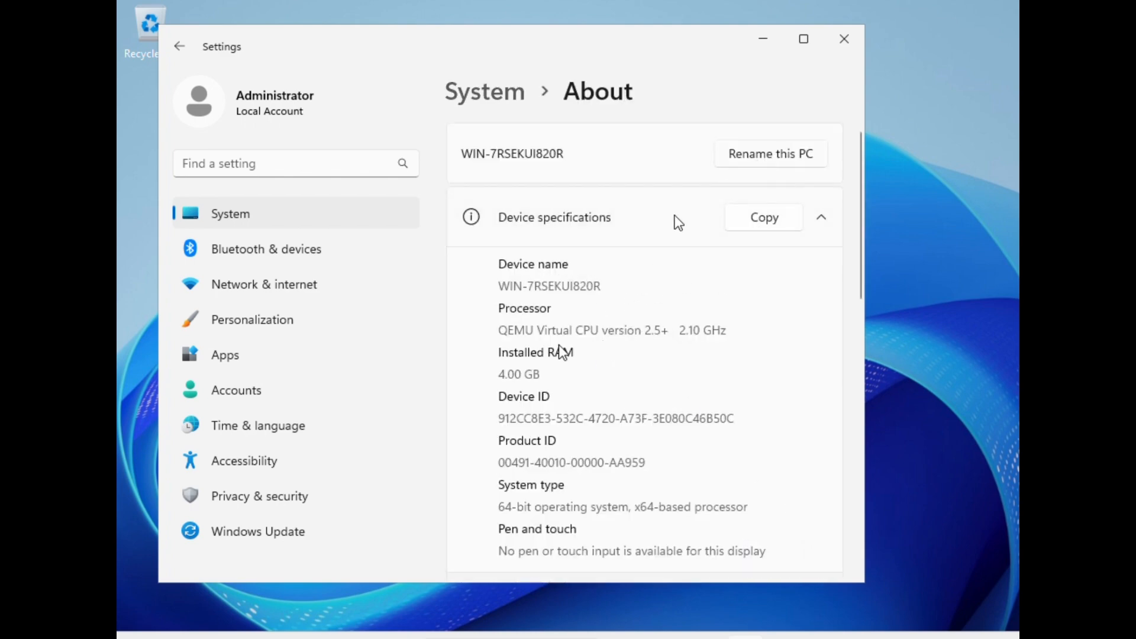
scroll(548, 375, "down", 3)
scroll(548, 374, "up", 3)
scroll(633, 249, "down", 5)
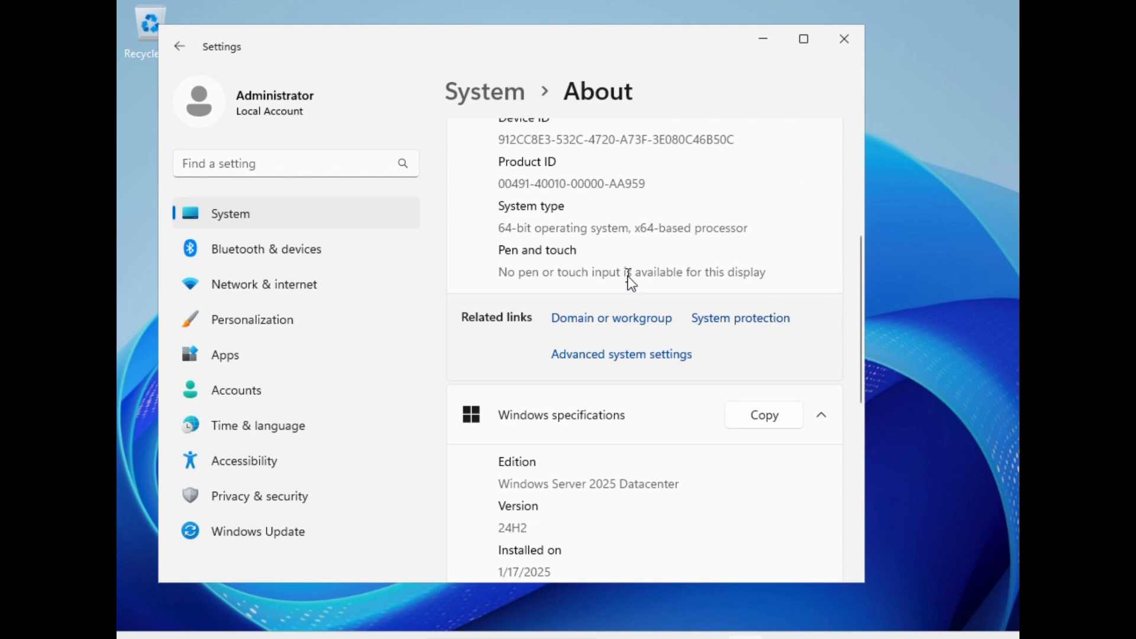
scroll(629, 274, "down", 1)
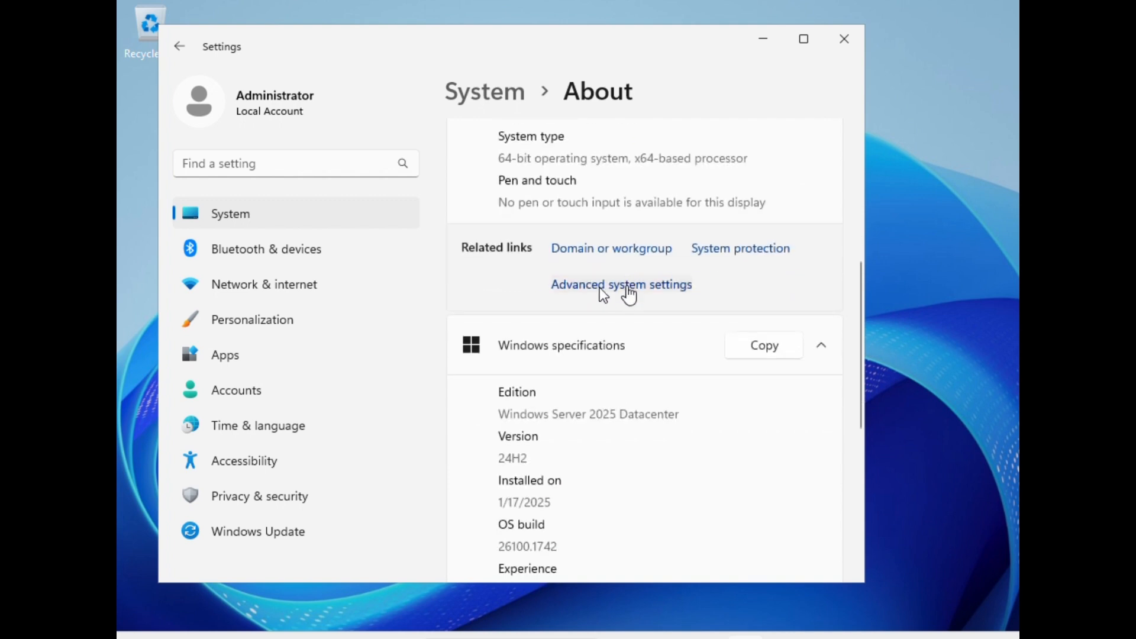
left_click(612, 251)
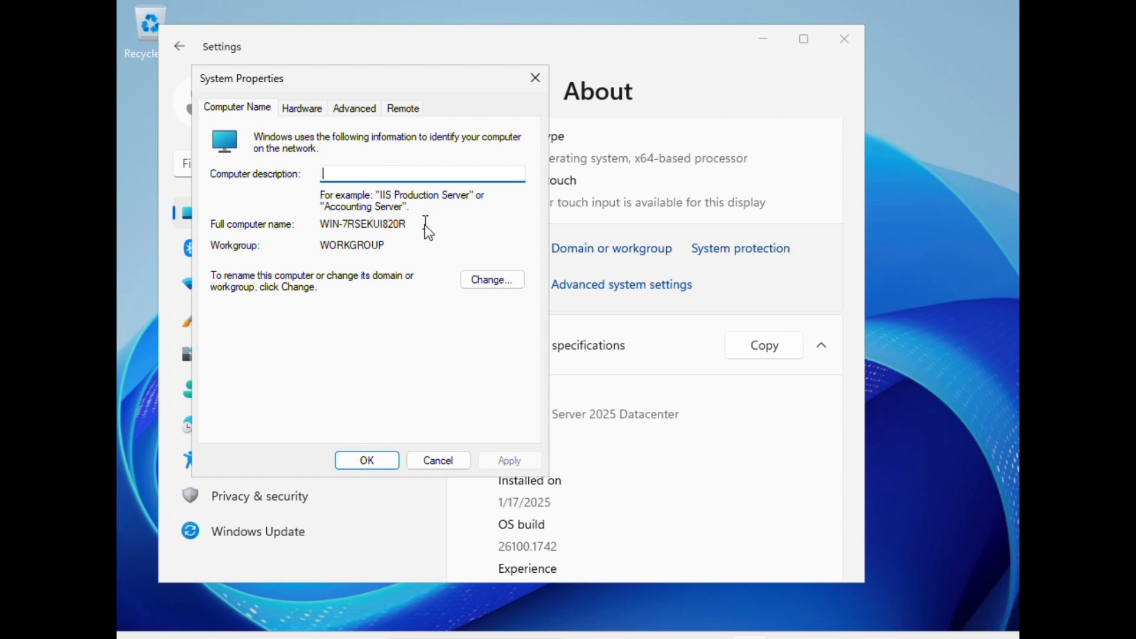
left_click(494, 284)
left_click(238, 317)
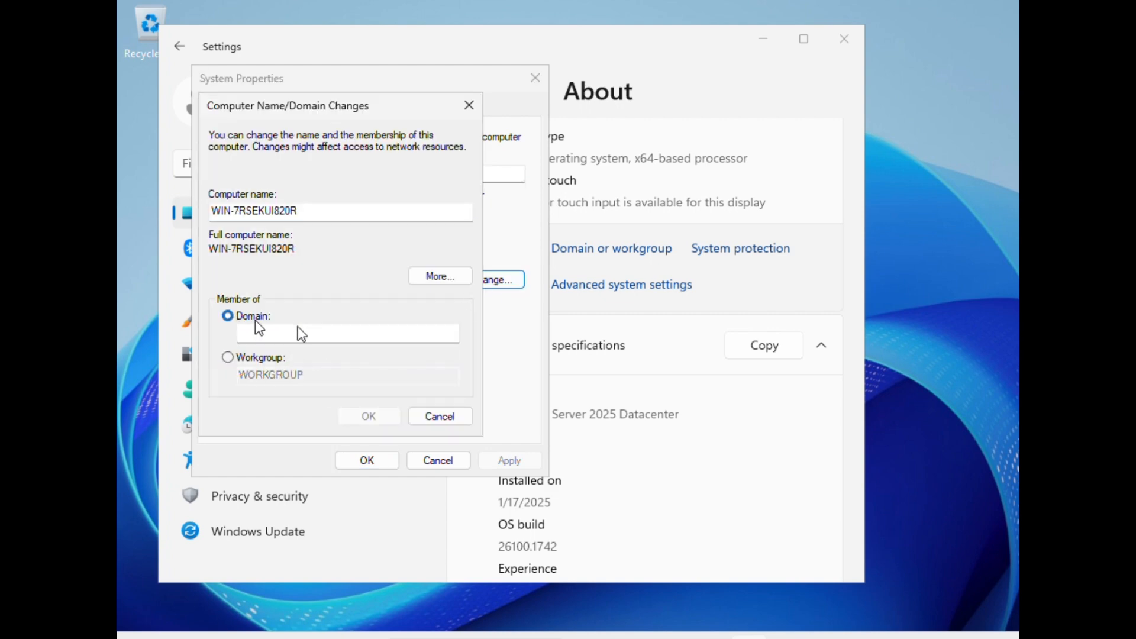
left_click(469, 106)
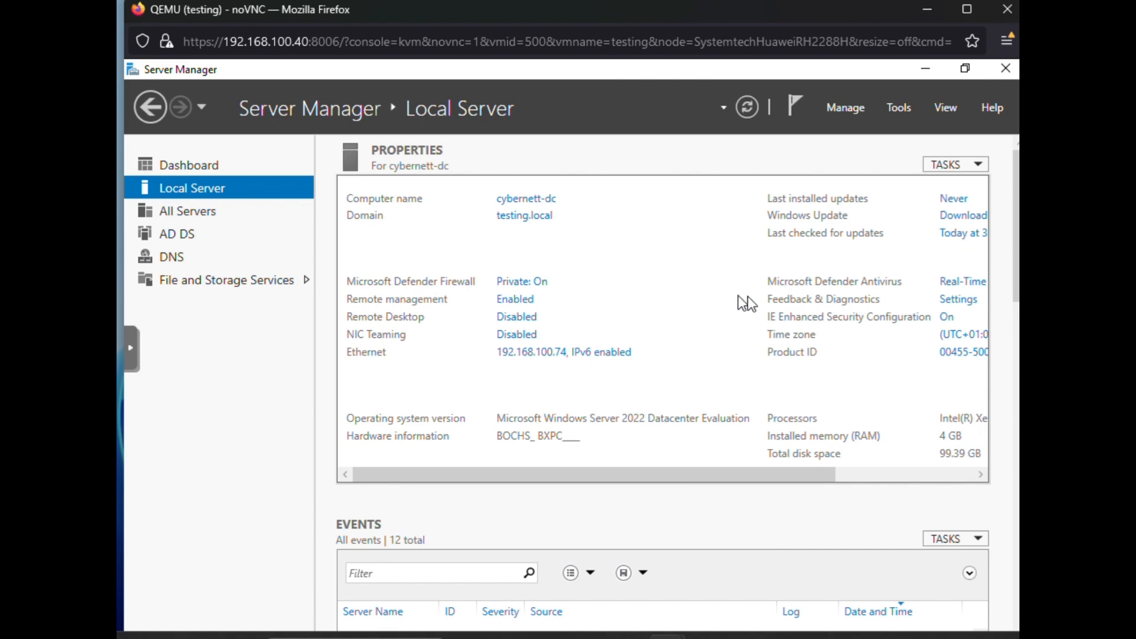
Step: On the domain controller, open Active Directory Users and Computers and inspect the testing.local Computers container
left_click(893, 107)
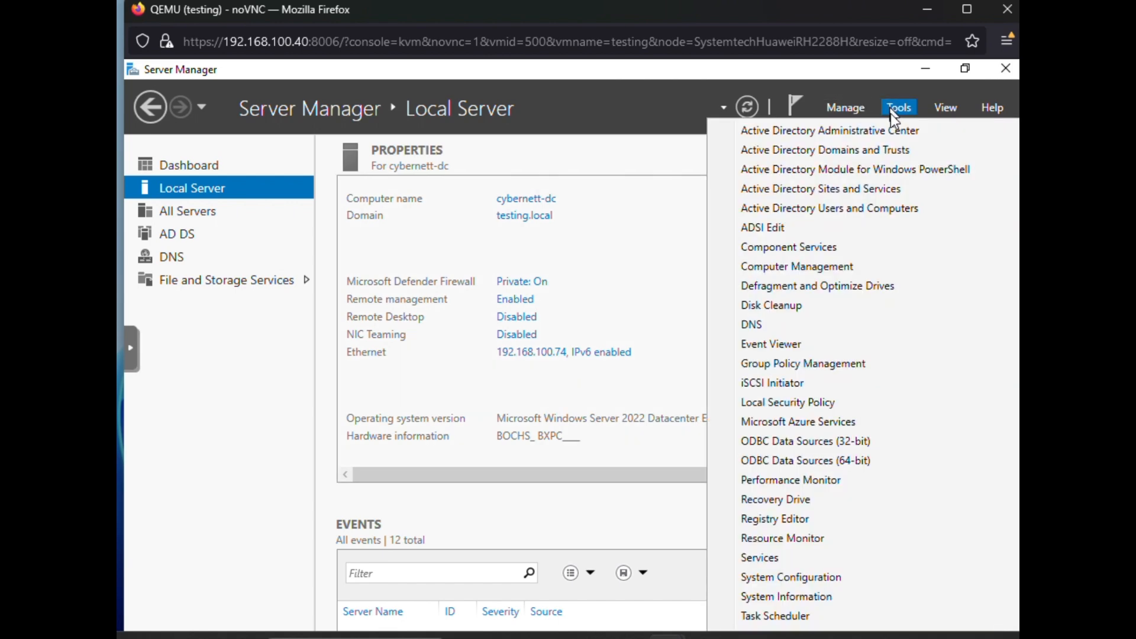
left_click(836, 211)
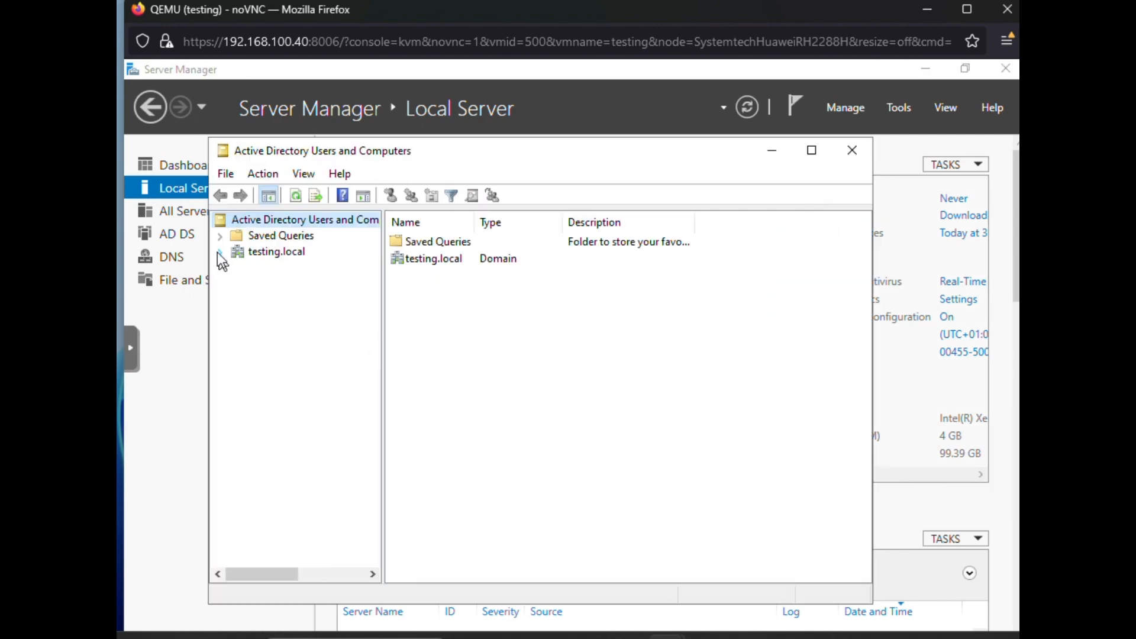
left_click(220, 252)
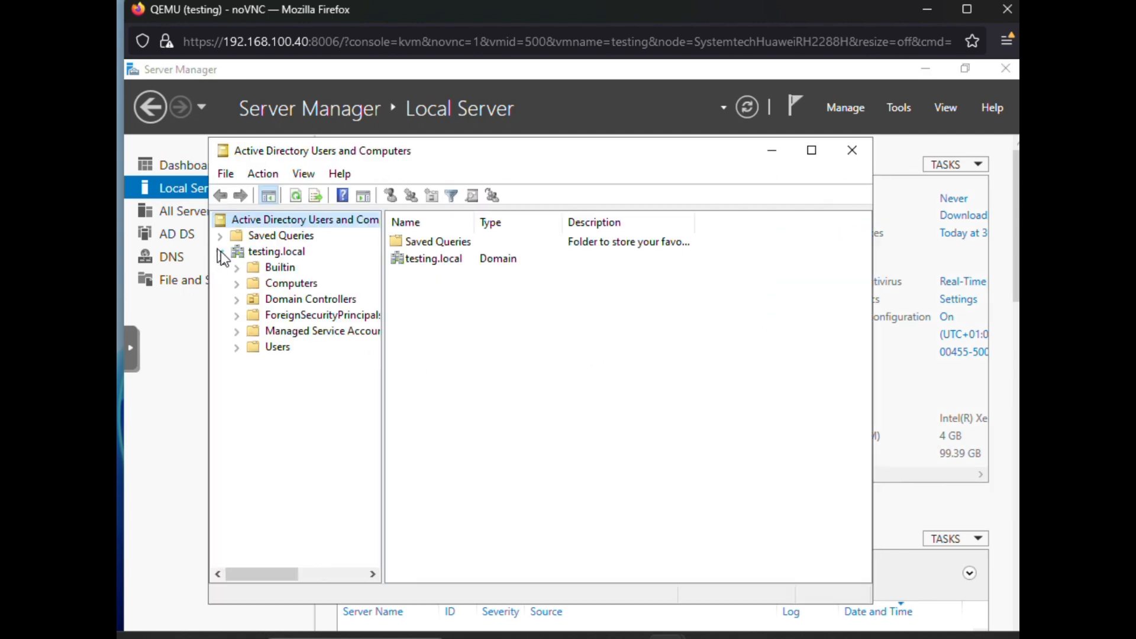
left_click(238, 348)
left_click(283, 284)
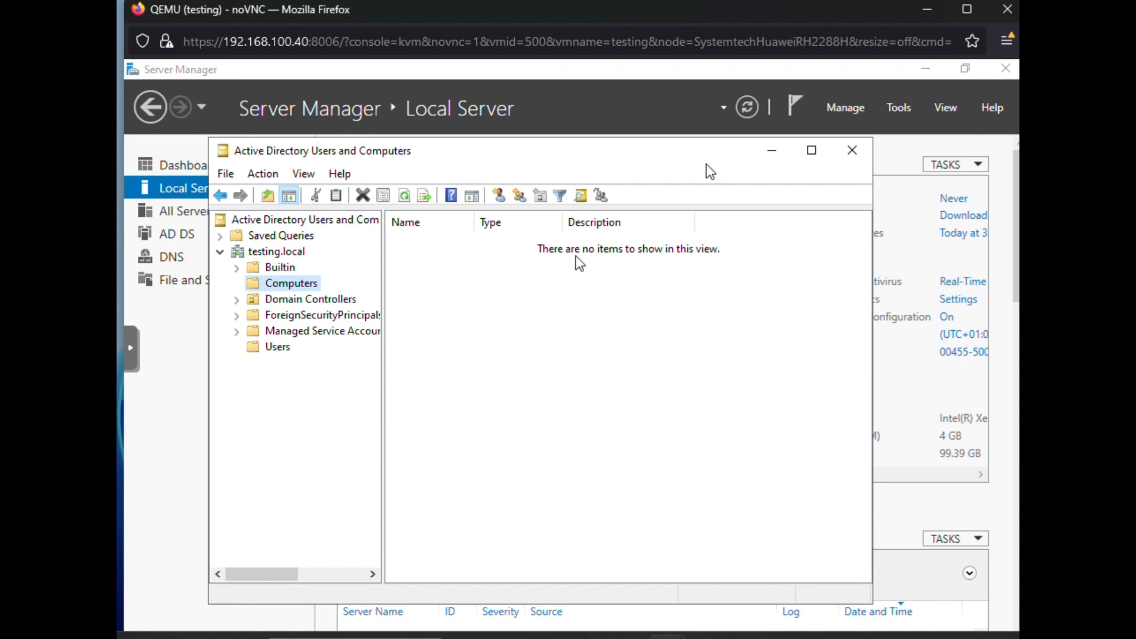
left_click(772, 156)
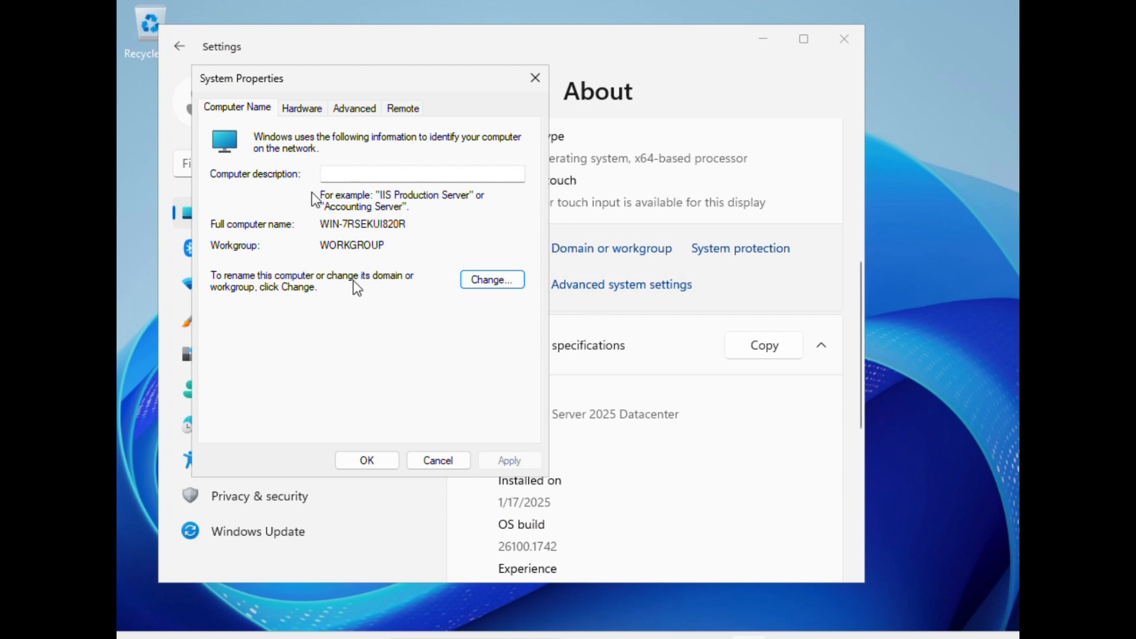
Step: Change the computer's membership from workgroup to the testing.local domain and confirm
left_click(486, 279)
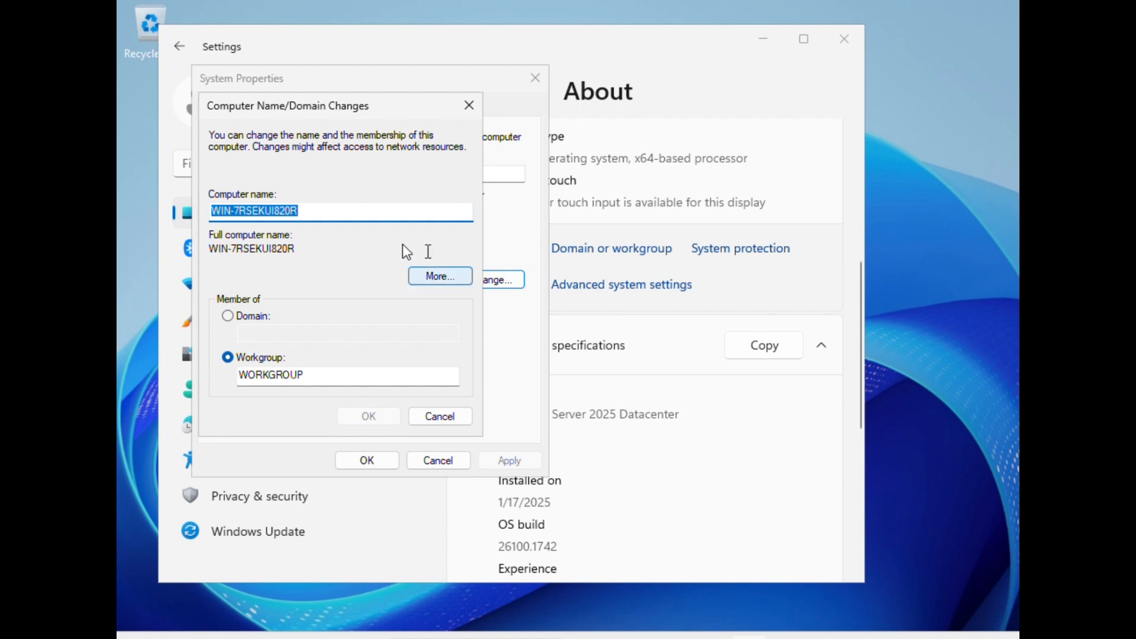
left_click(234, 316)
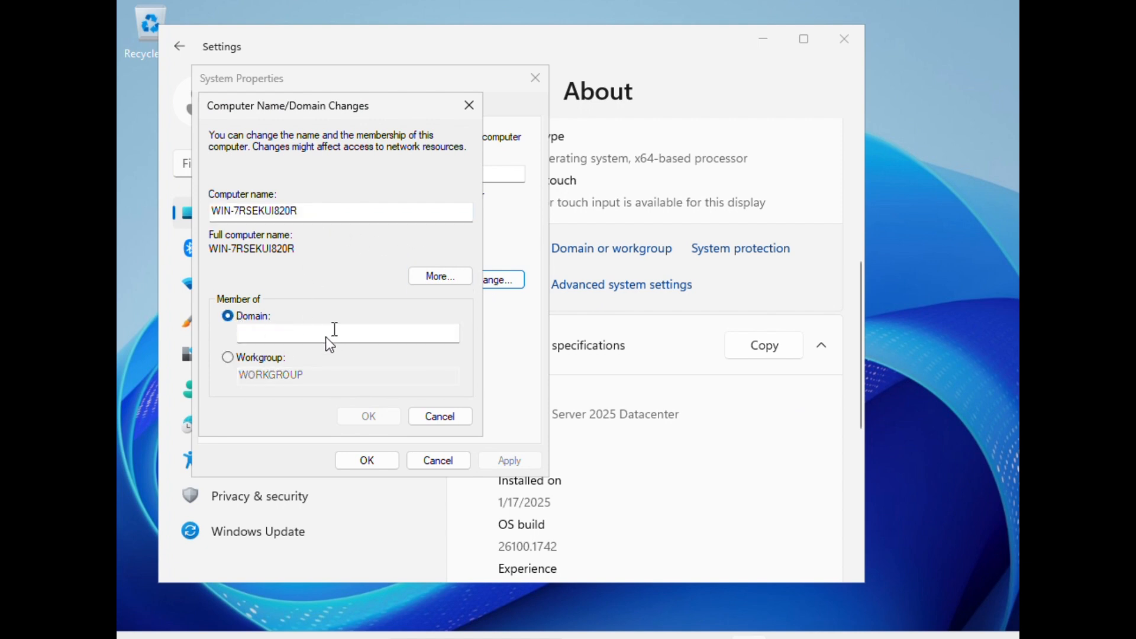
left_click(313, 333)
type("testing.local")
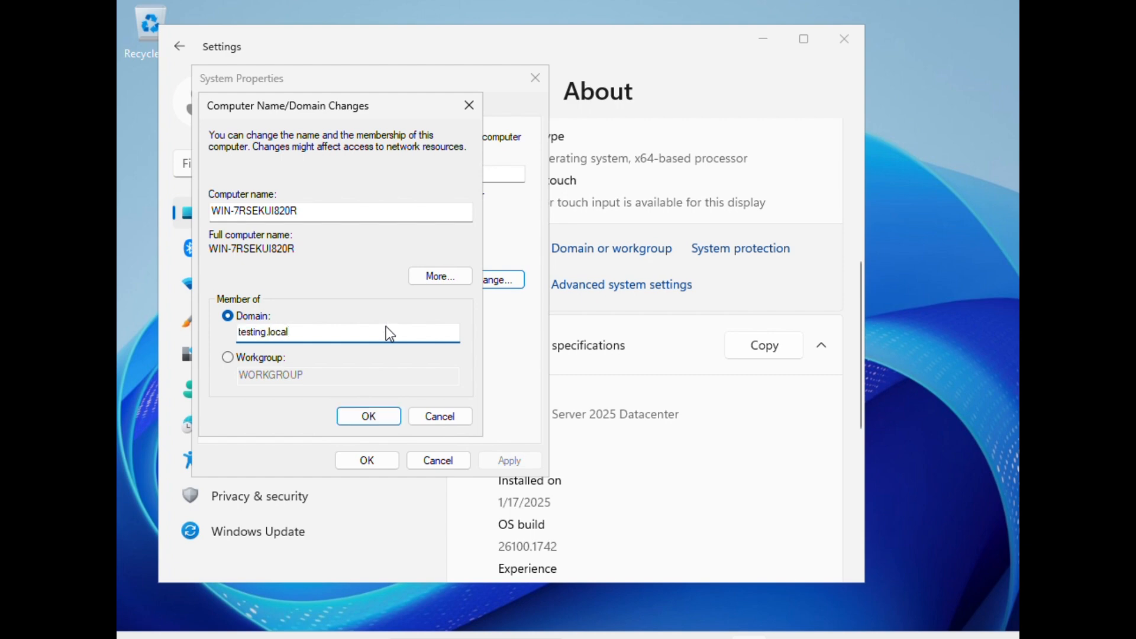
left_click(370, 415)
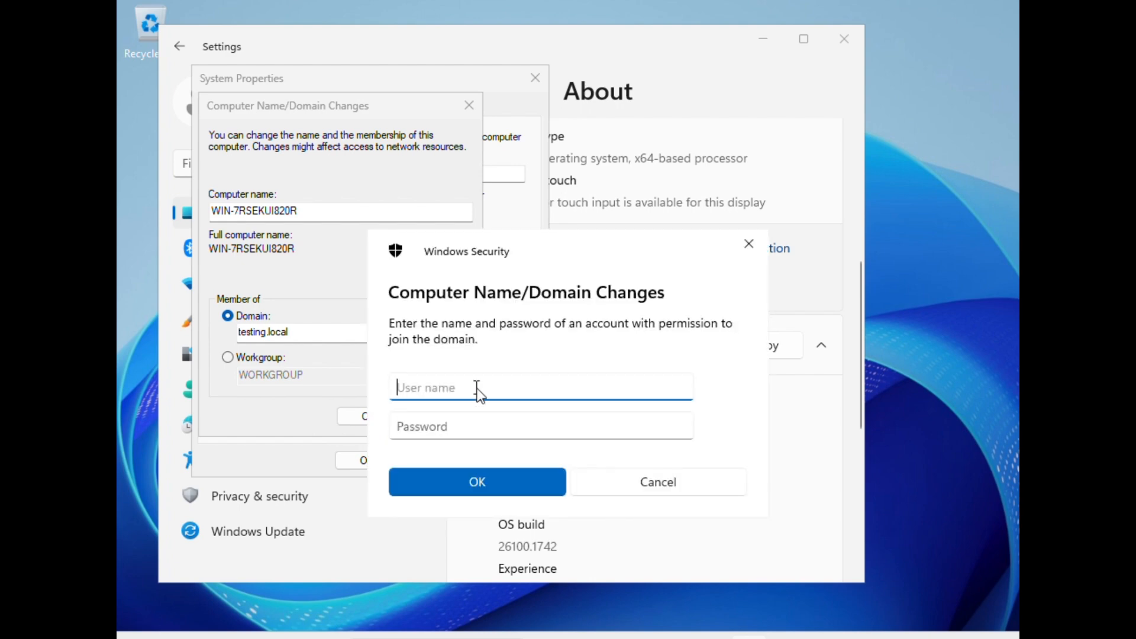
Step: Try to authorise the domain join with user name Administration and the account password, then dismiss the error
type("Administration")
key("Tab")
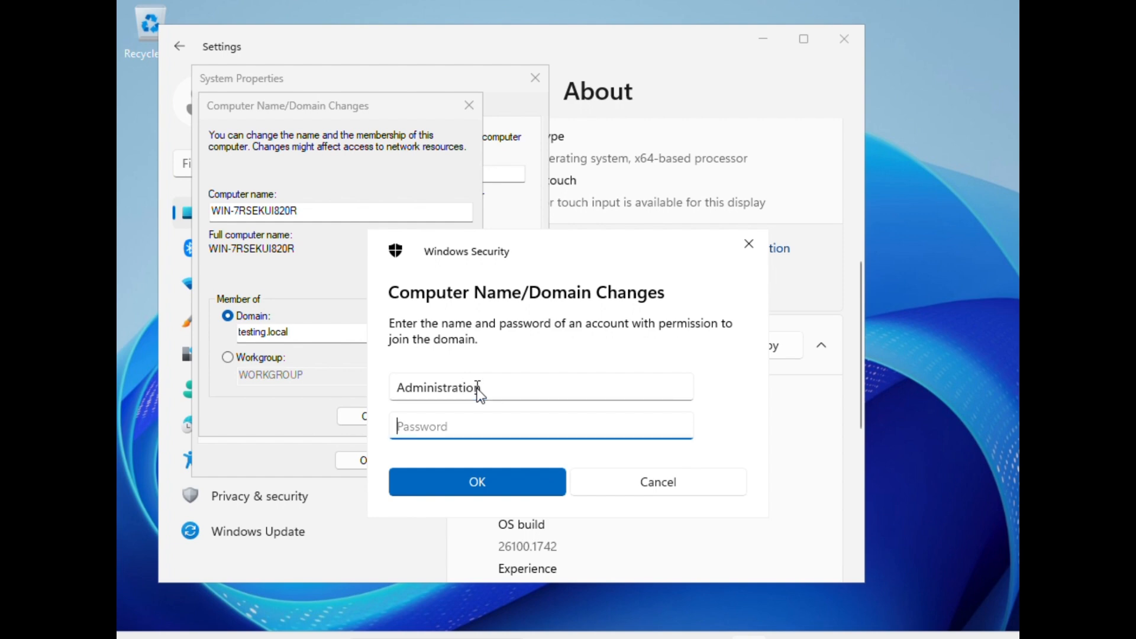
type("********")
left_click(484, 481)
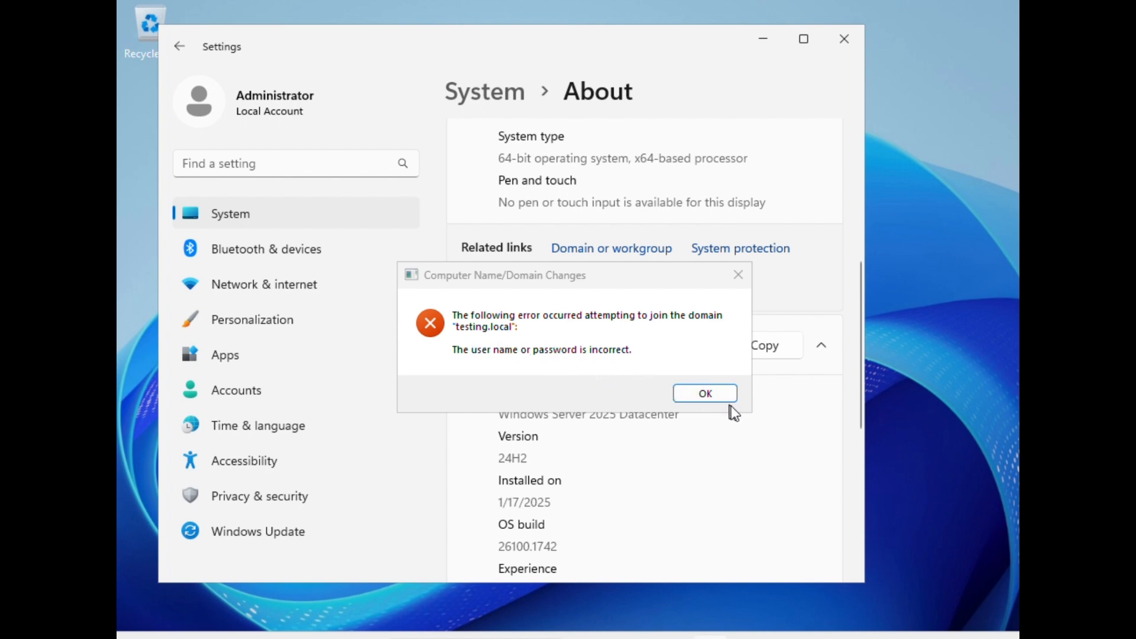
left_click(710, 394)
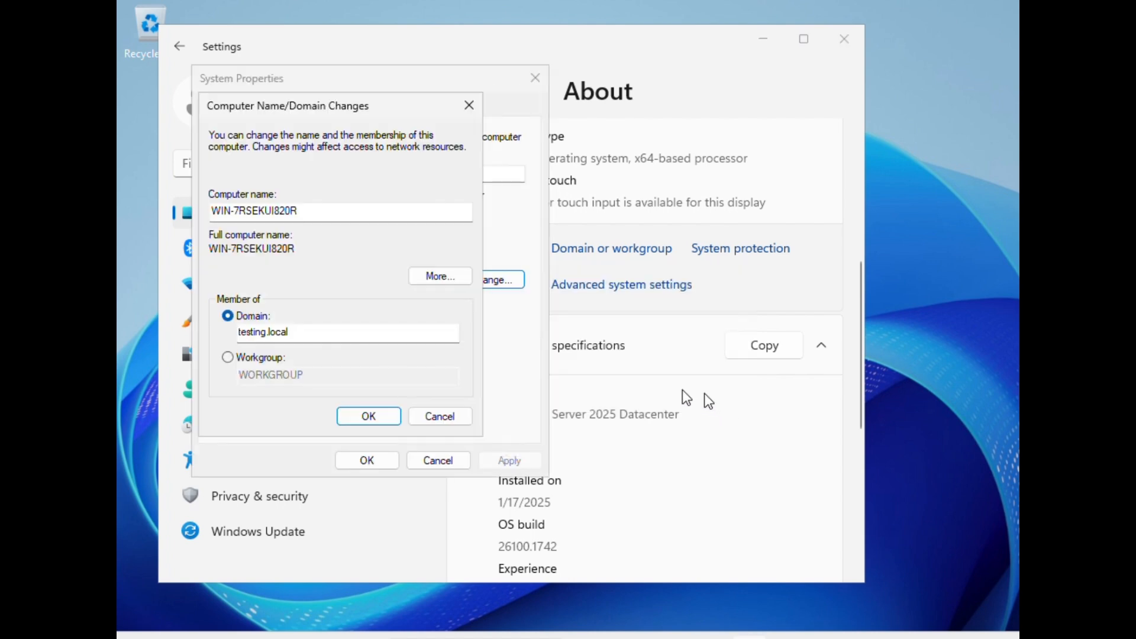
Step: Authorise the domain join as Administrator with the account password, then acknowledge the welcome and restart notices
left_click(360, 415)
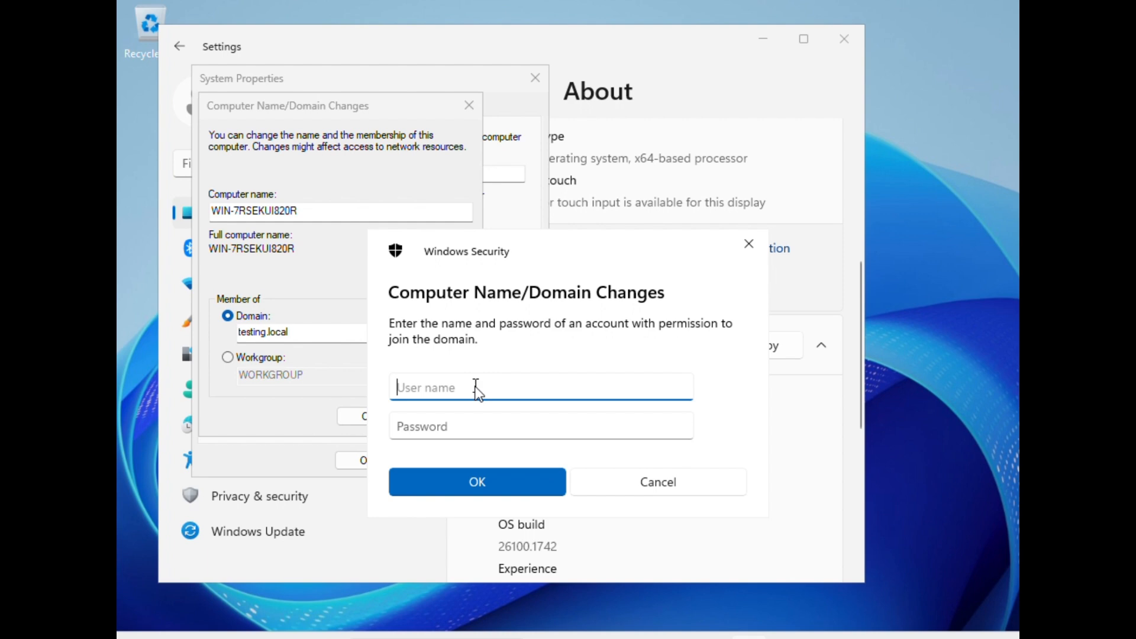
type("Administrator")
left_click(461, 428)
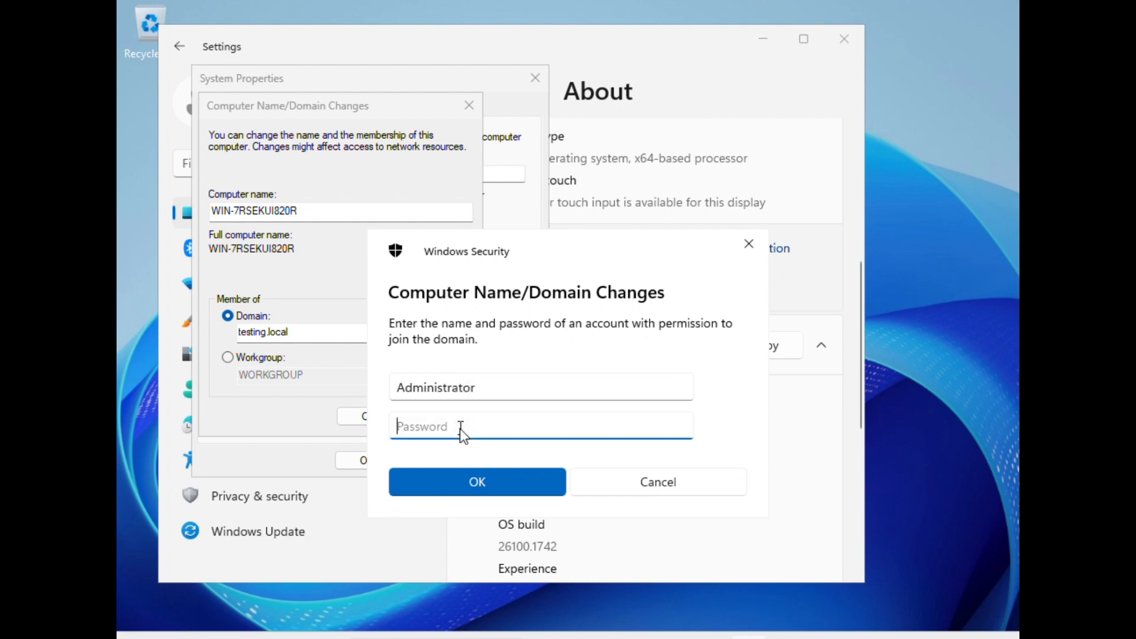
type("•••••")
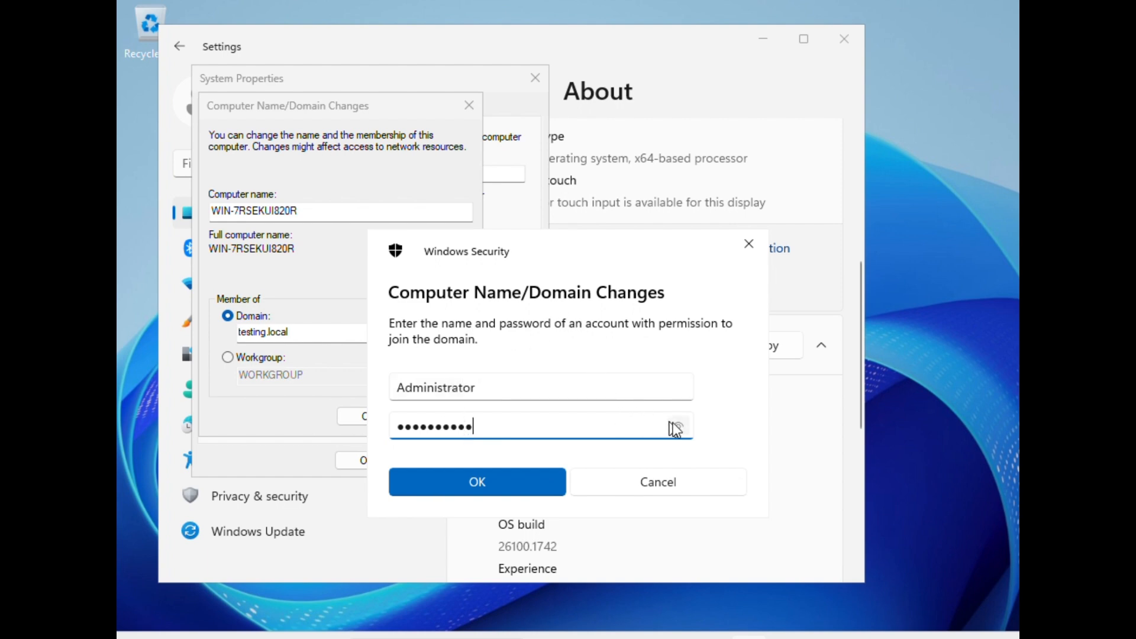
left_click(502, 479)
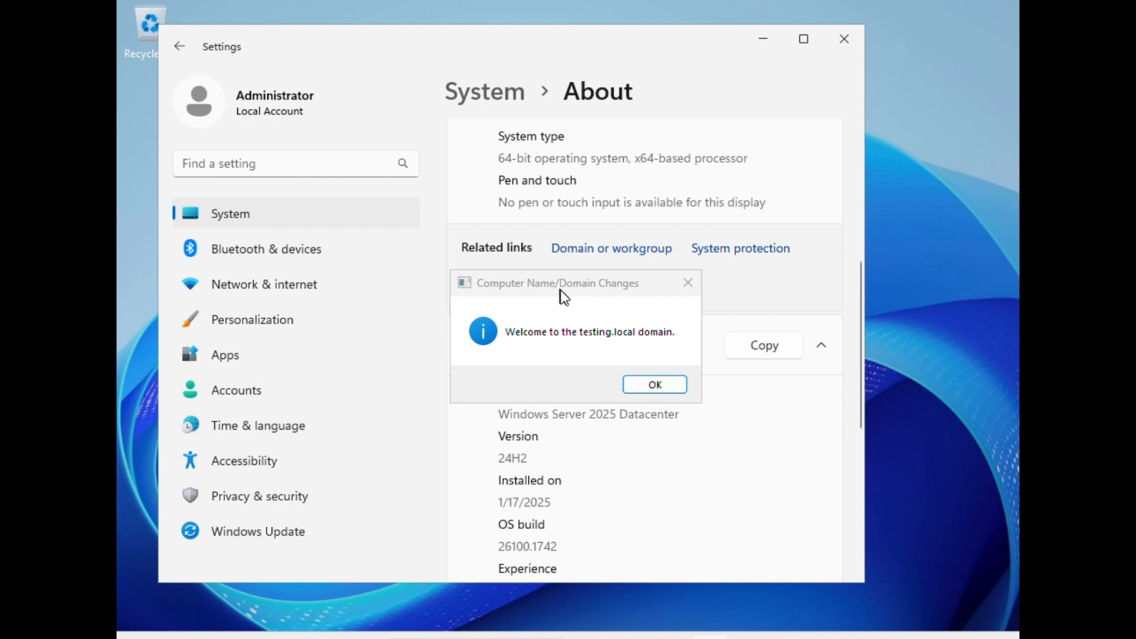
left_click(655, 386)
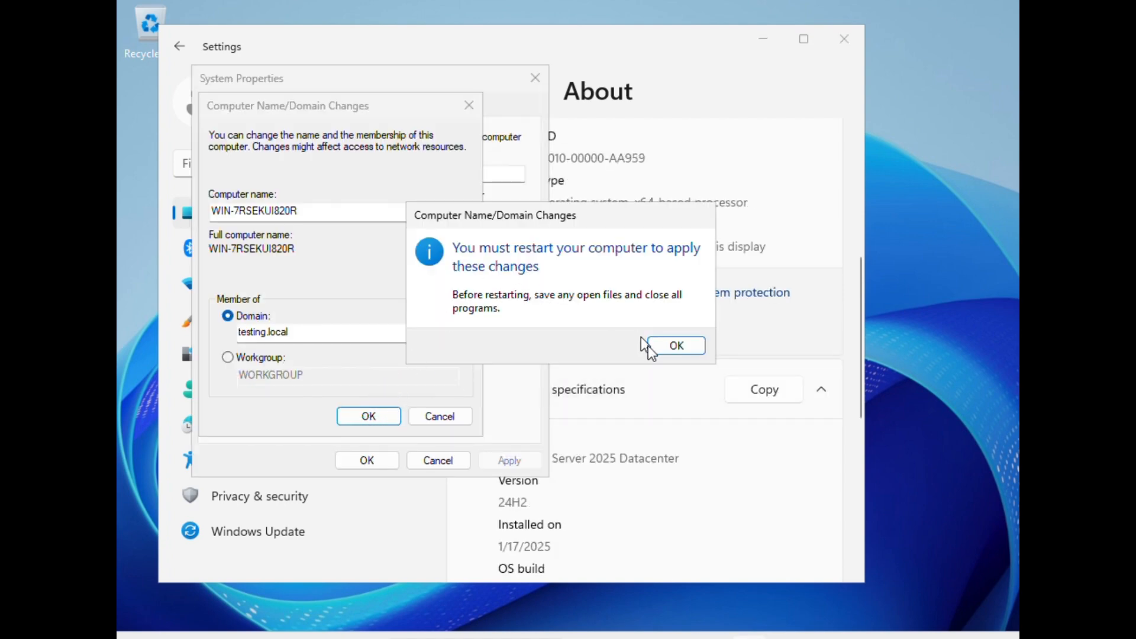
left_click(663, 348)
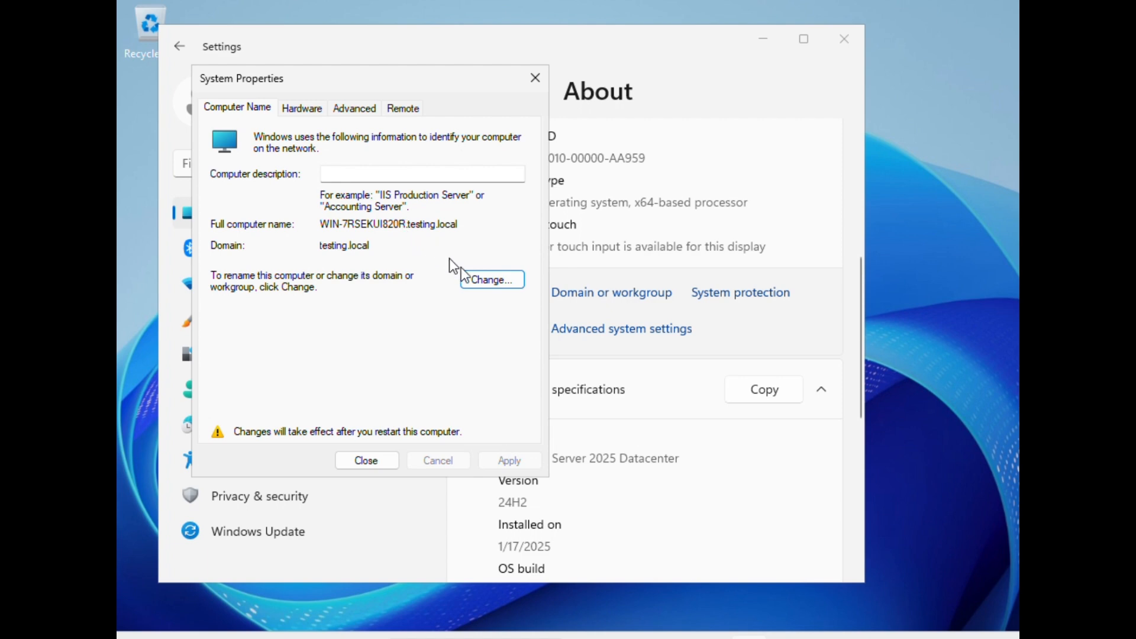
Step: Rename the computer to Testing-Client in the computer name and domain changes dialog and confirm
left_click(490, 279)
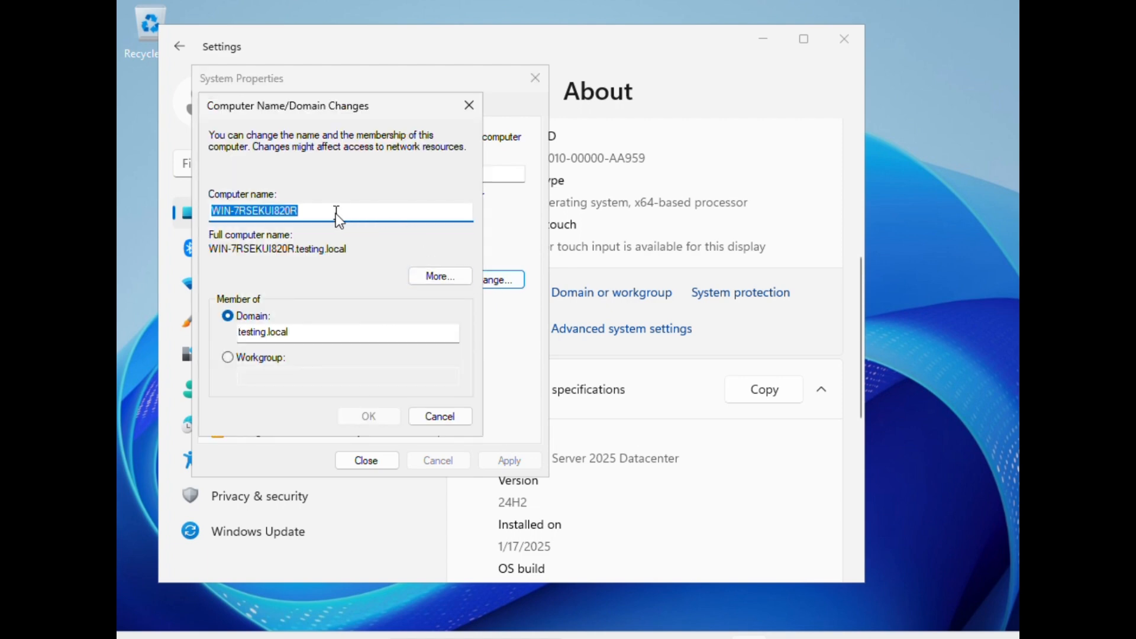
type("testing")
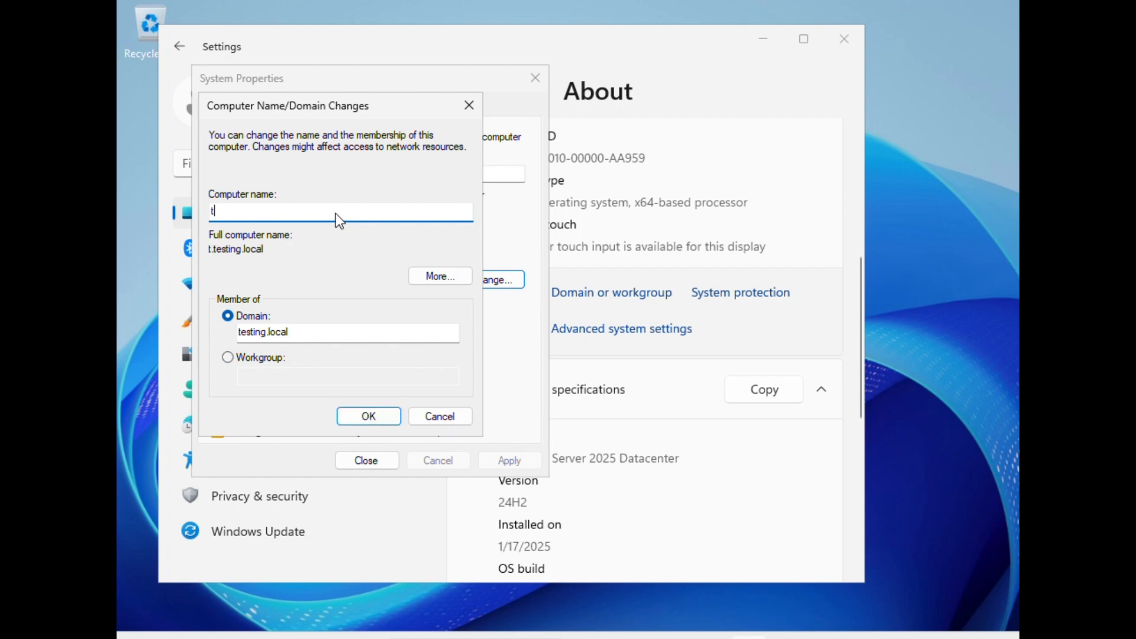
key("BackSpace")
key("BackSpace")
key("BackSpace")
key("BackSpace")
key("BackSpace")
key("BackSpace")
key("BackSpace")
type("windows1")
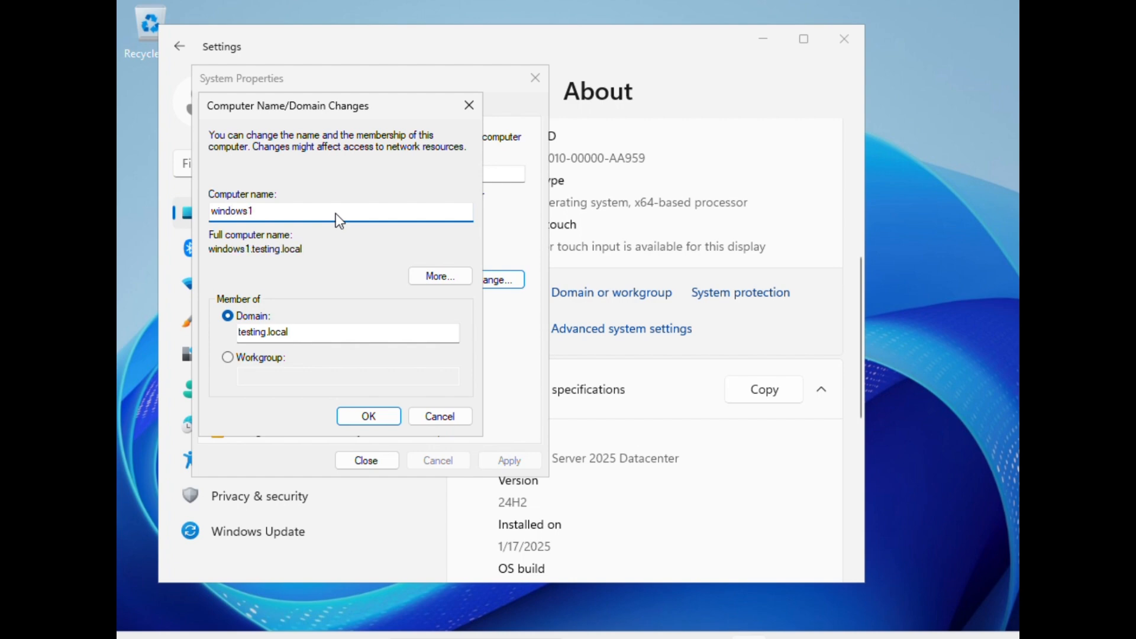
key("BackSpace")
key("BackSpace")
key("BackSpace")
key("BackSpace")
key("BackSpace")
key("BackSpace")
key("BackSpace")
key("BackSpace")
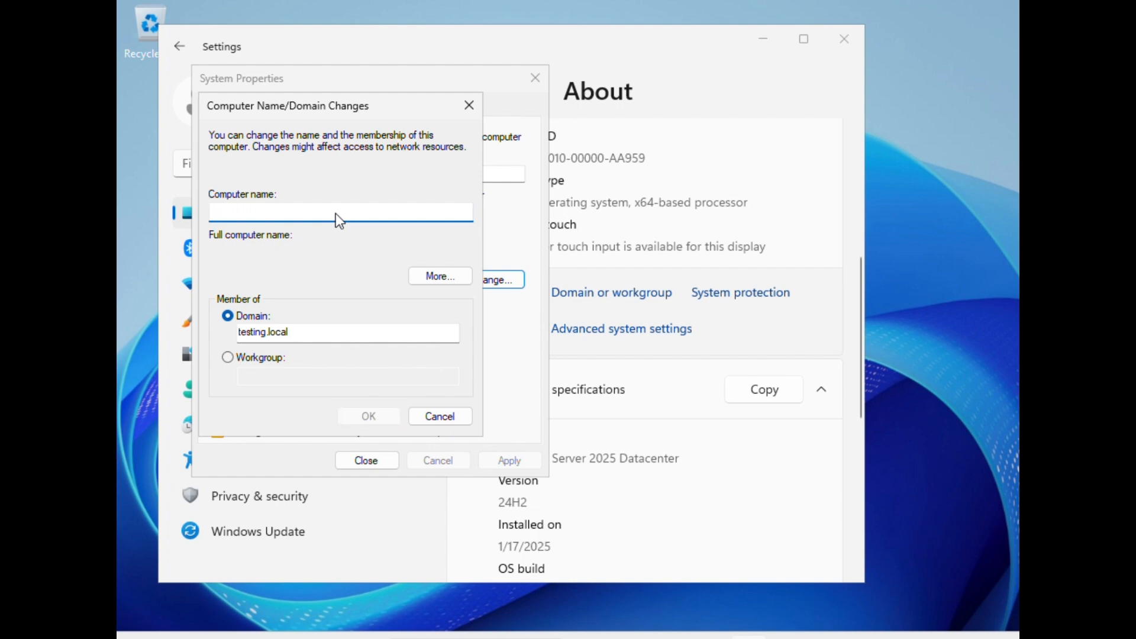
type("Testing")
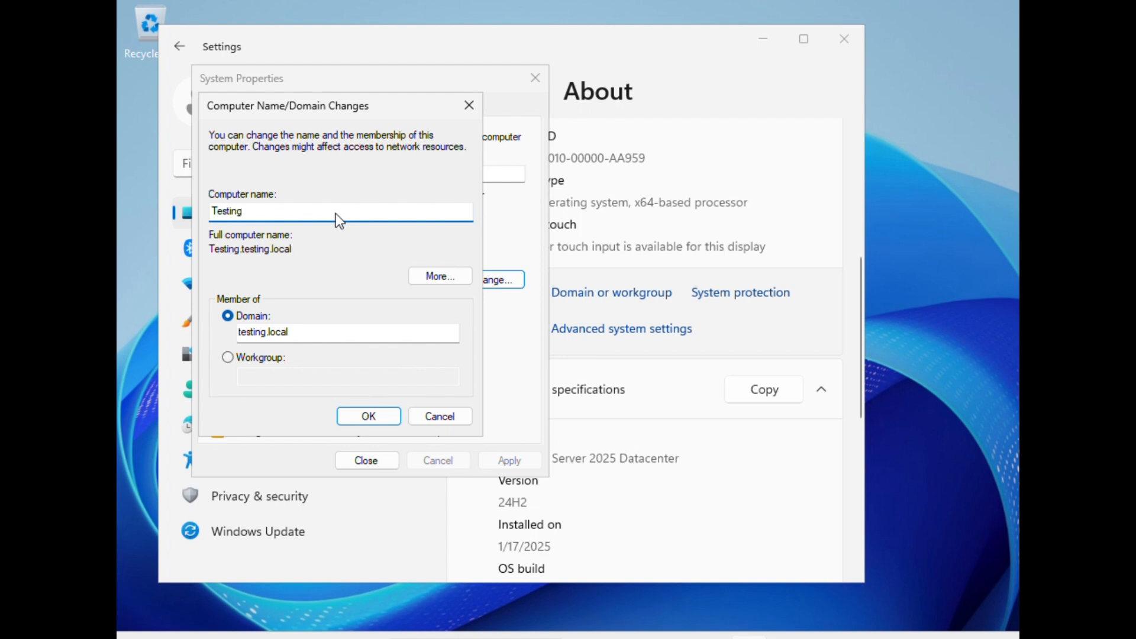
type("-Client")
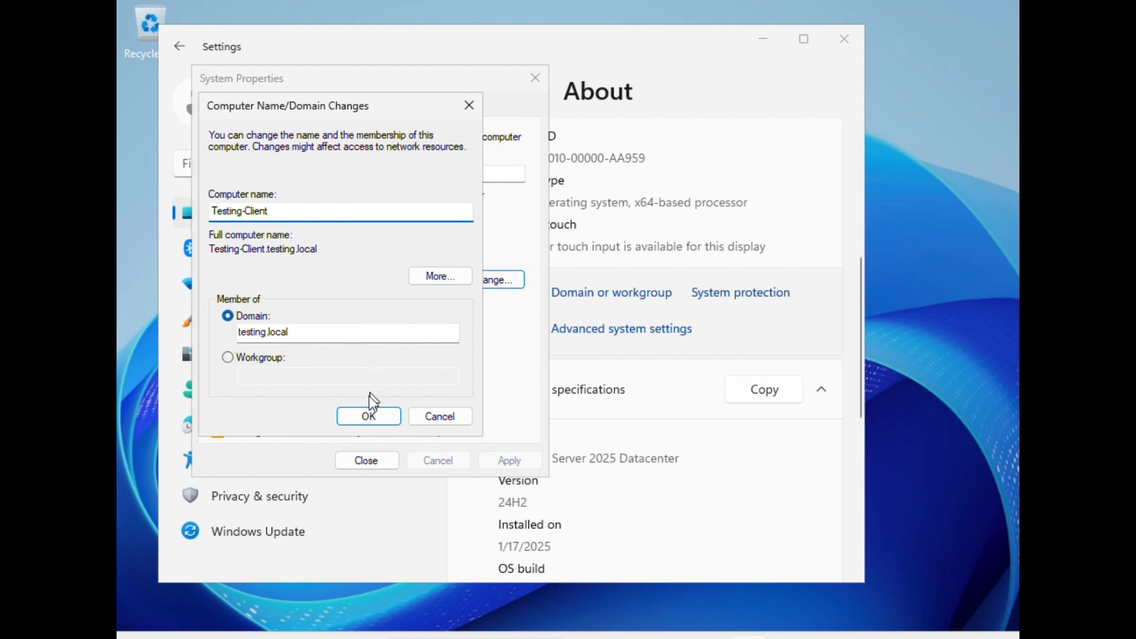
left_click(364, 414)
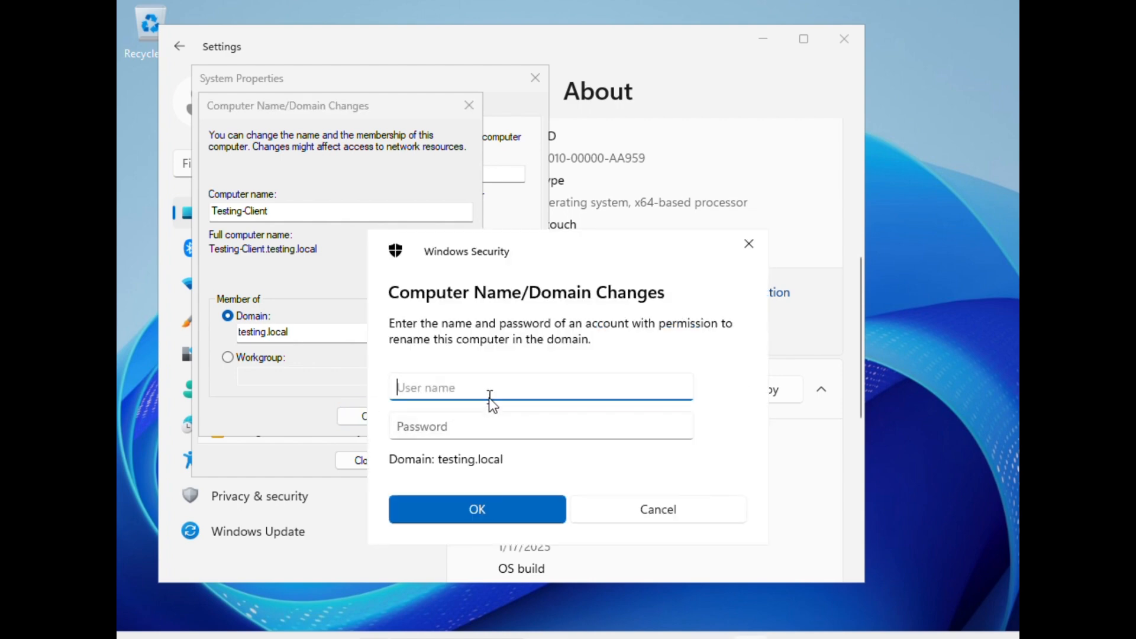
Step: Authorise the rename as Administrator with the account password
type("Administrator")
left_click(467, 430)
type("*********")
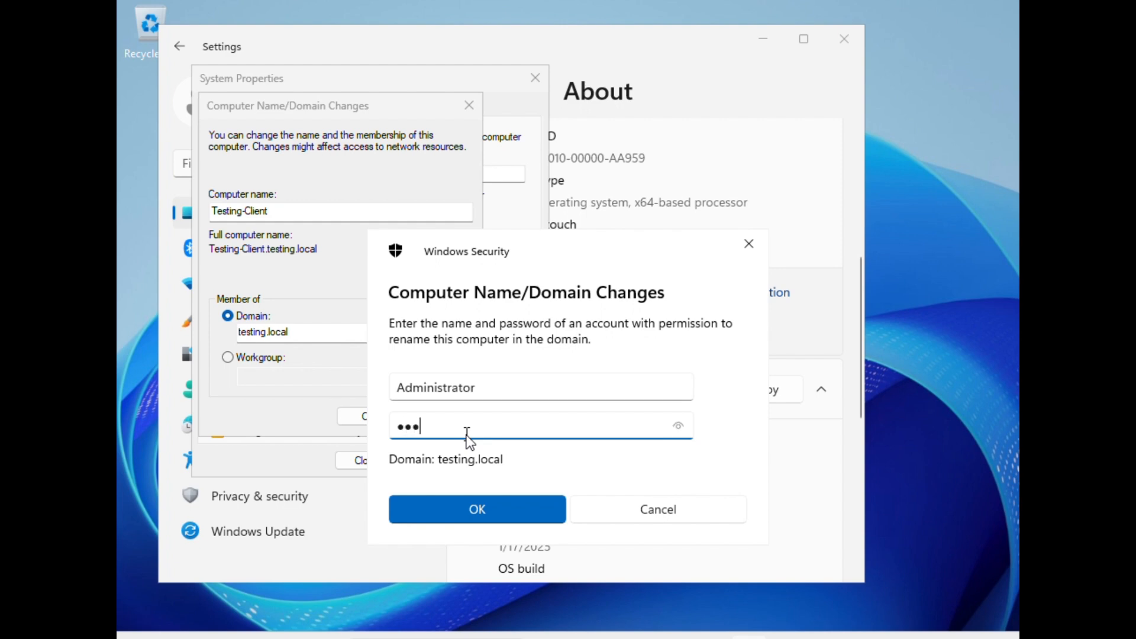
left_click(477, 509)
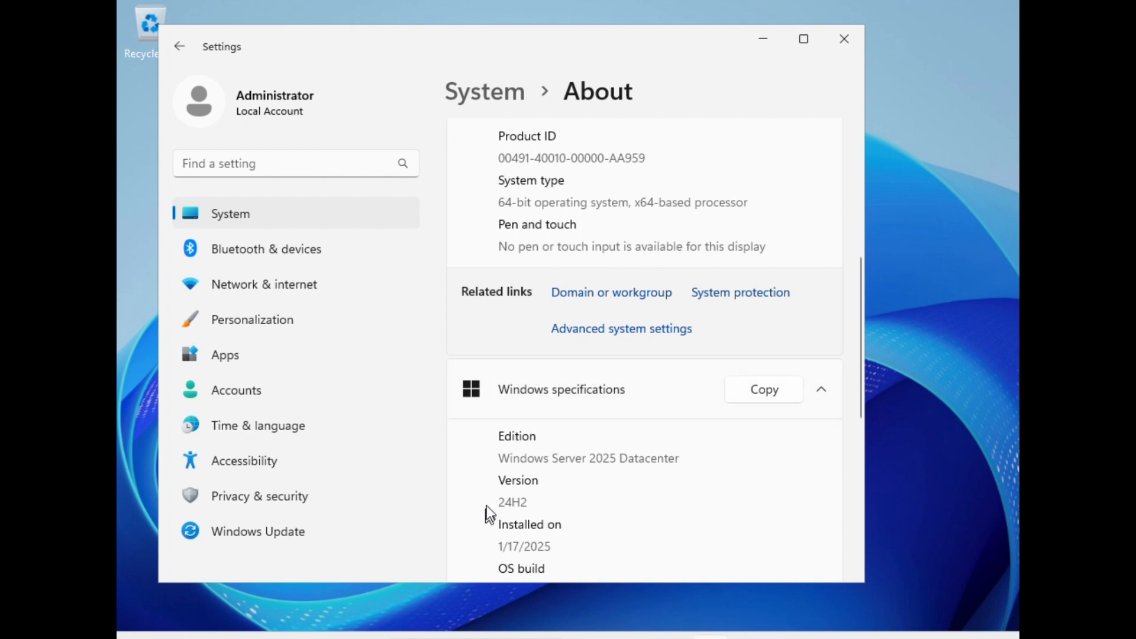
Step: Close Settings, acknowledge the restart notice and close System Properties
left_click(844, 39)
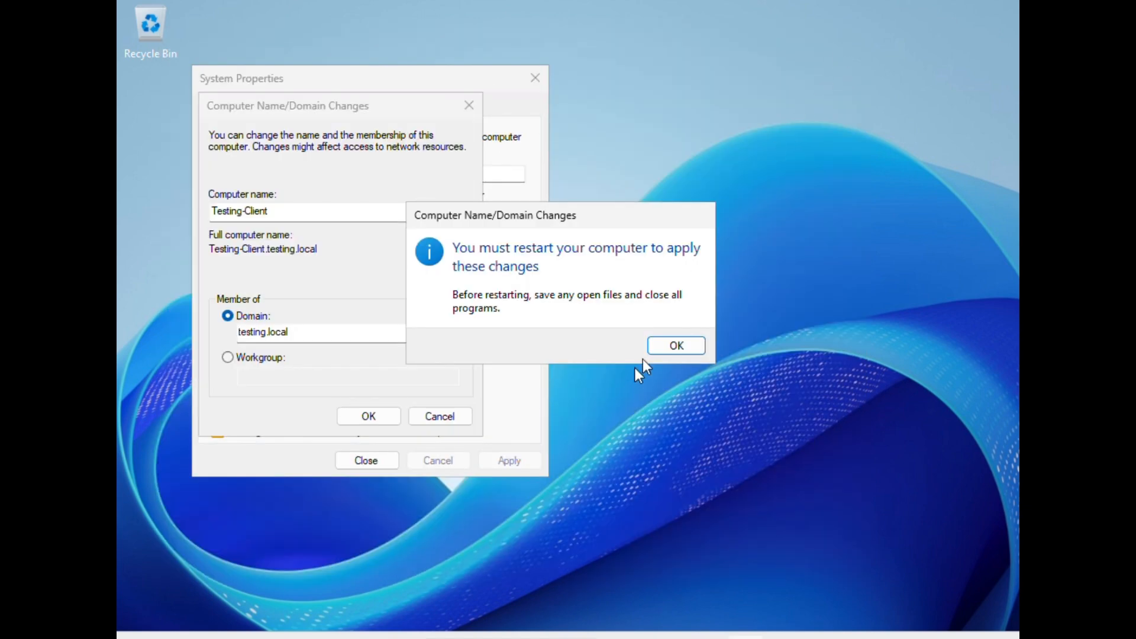
left_click(676, 347)
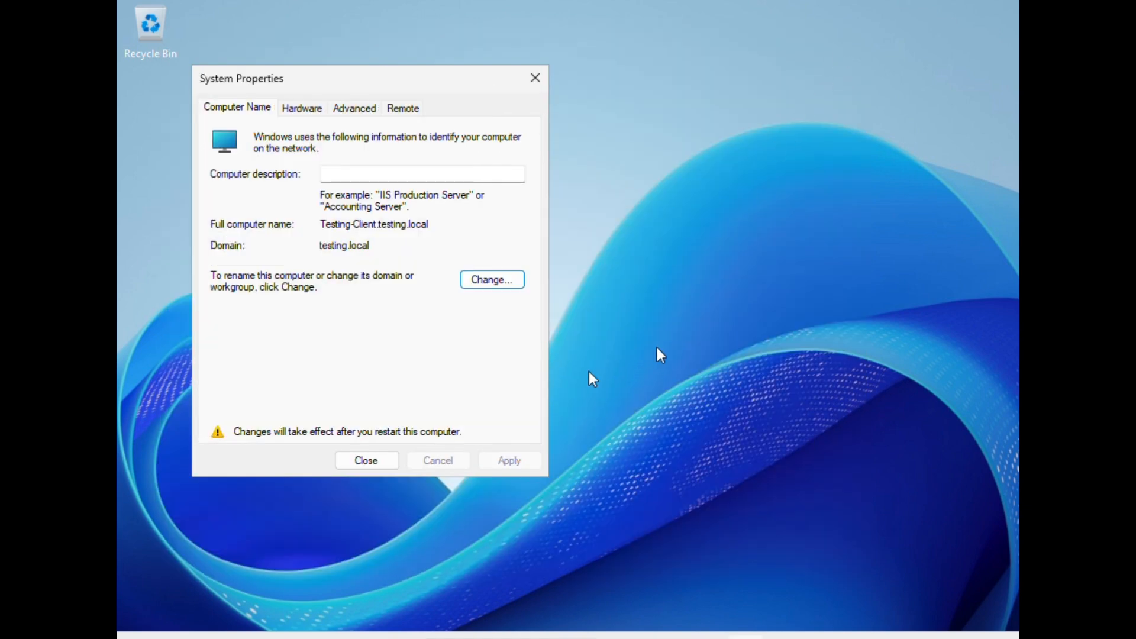
left_click(378, 460)
left_click(592, 340)
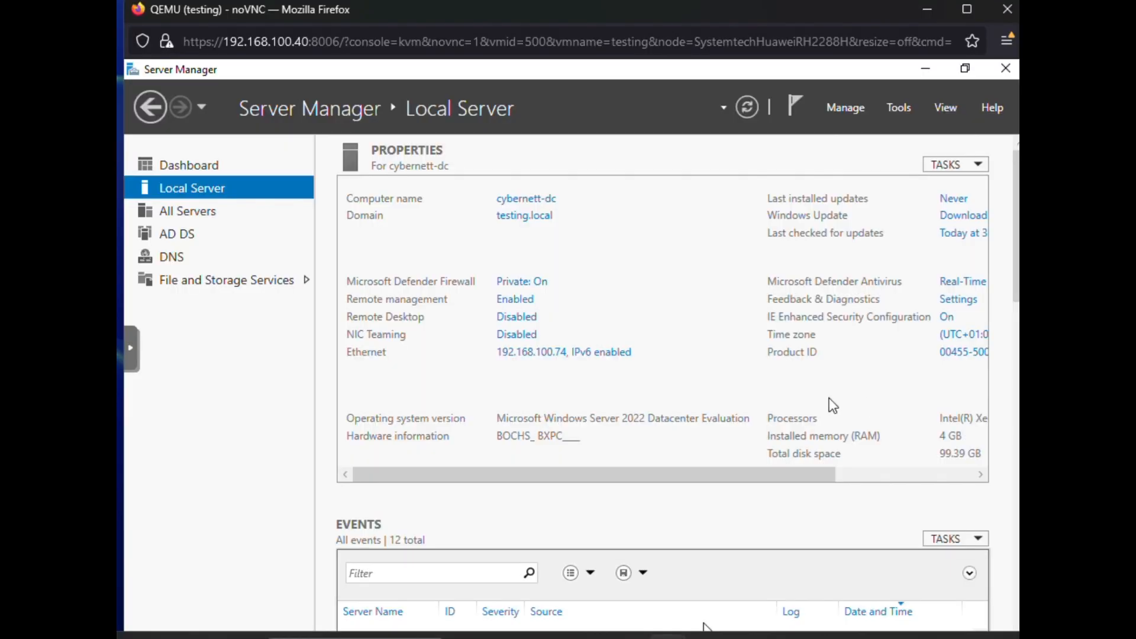
Step: On the domain controller, open Active Directory Users and Computers and inspect user1 in the TESTING LTD Users unit
left_click(897, 101)
left_click(836, 210)
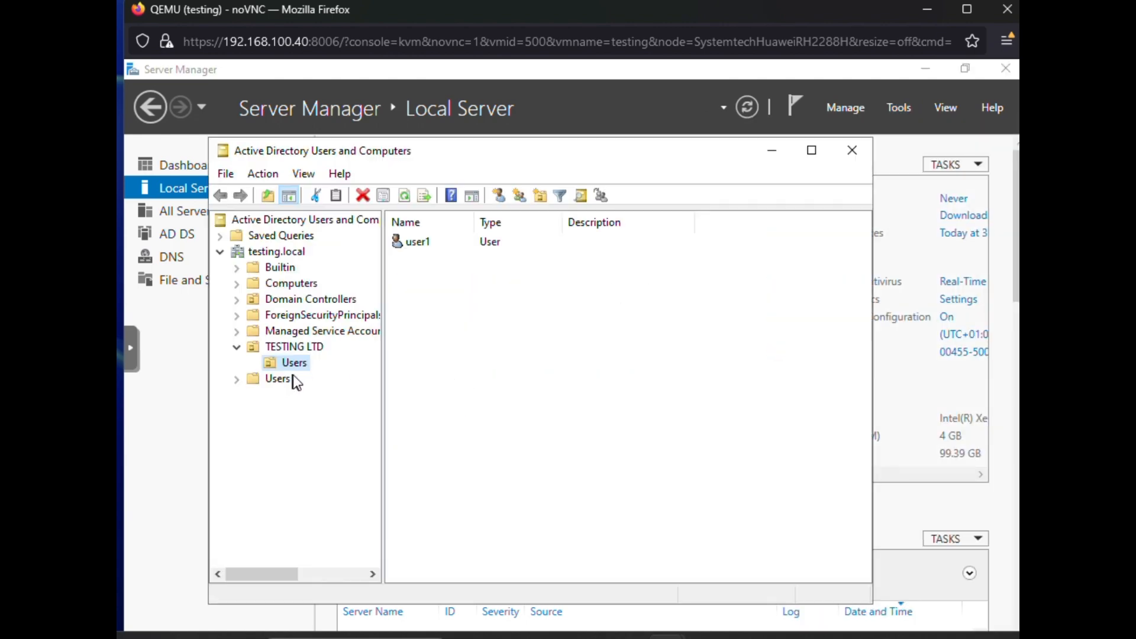
left_click(426, 244)
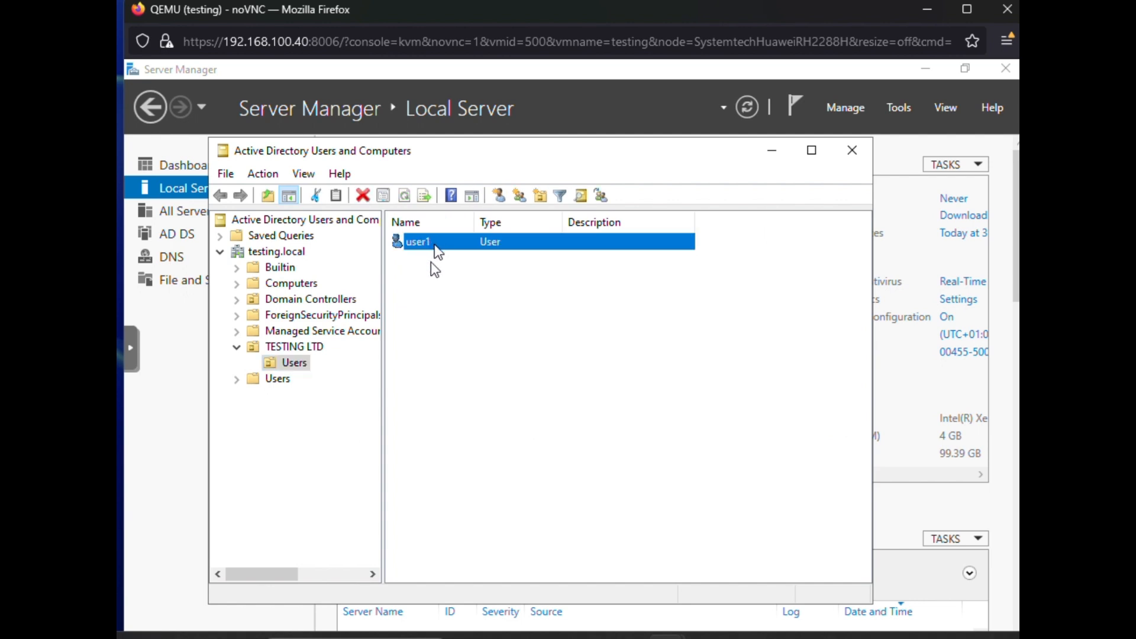
left_click(427, 255)
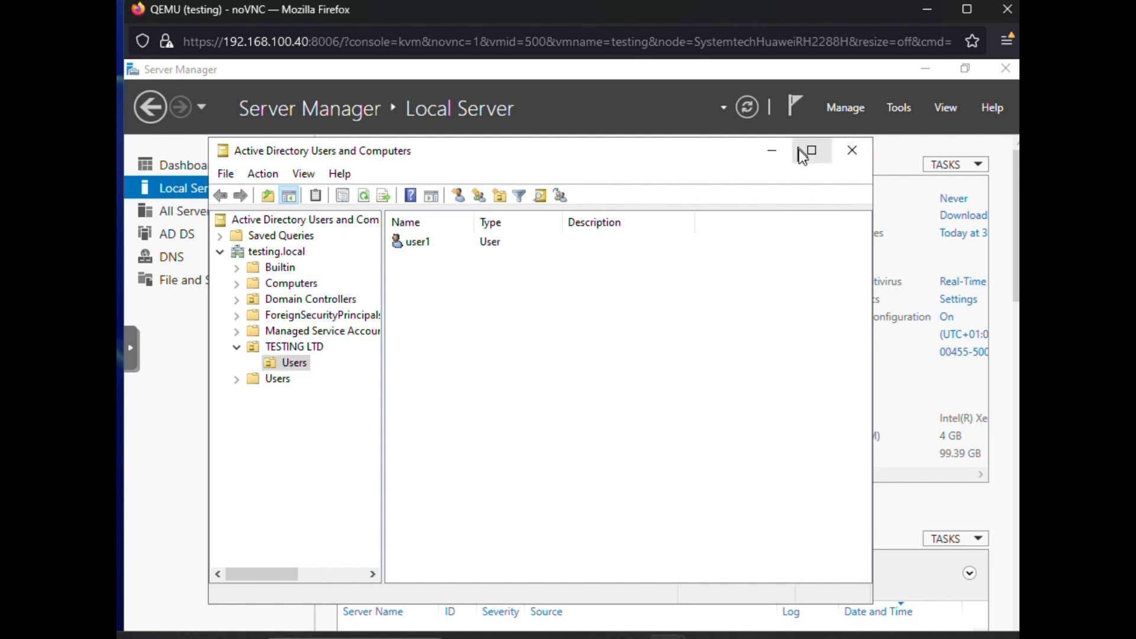
left_click(852, 151)
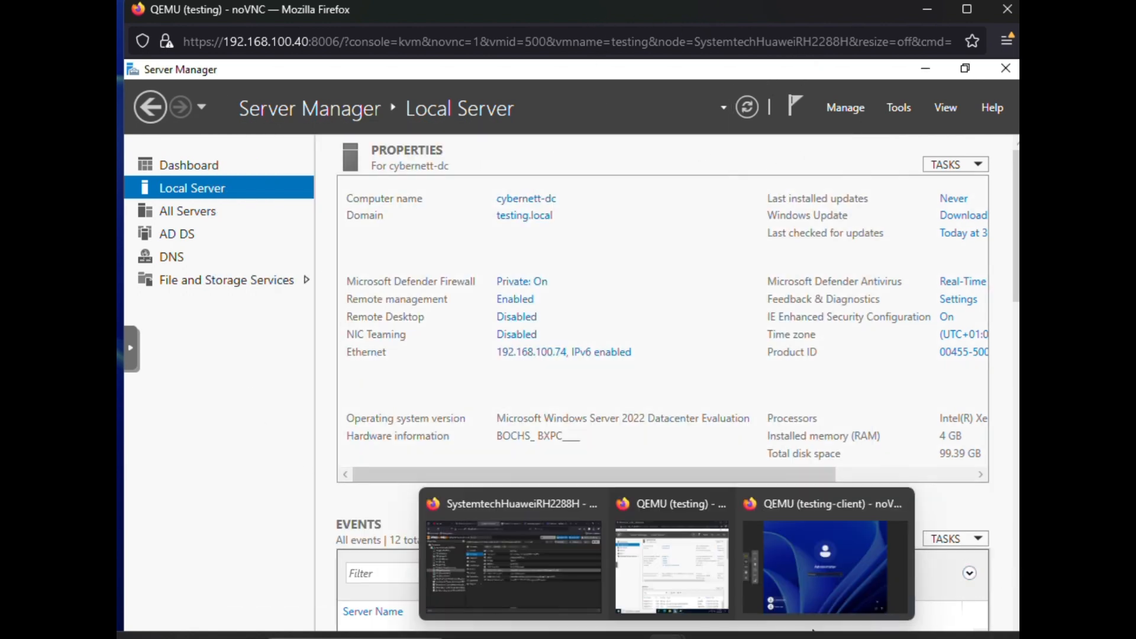
Step: Switch to the client VM and sign in as other user user1 with the account password
left_click(805, 548)
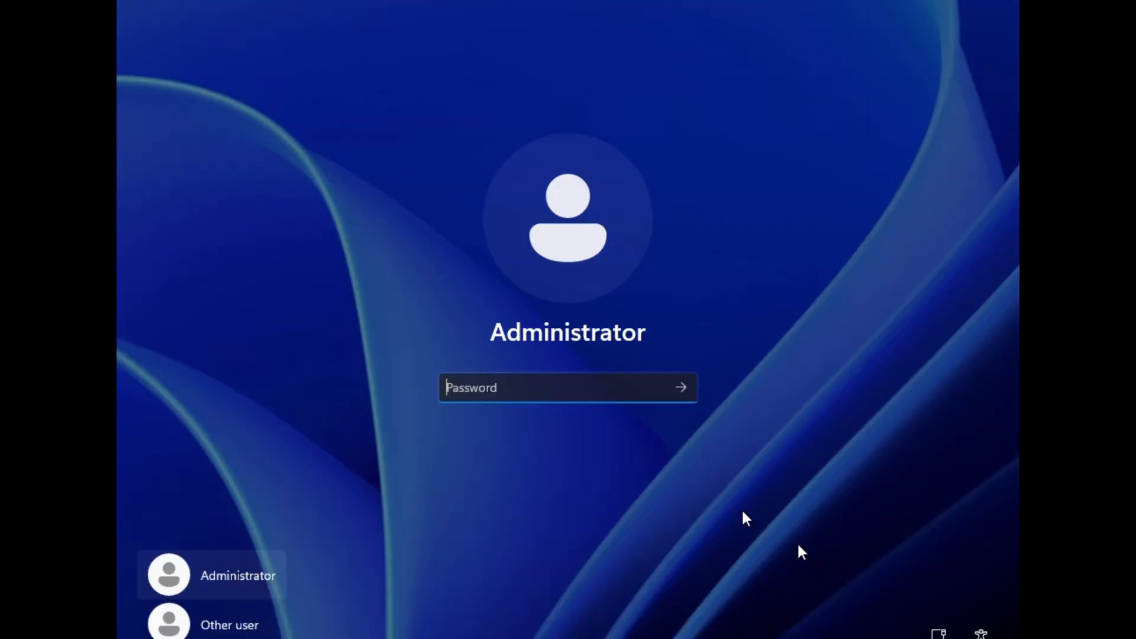
left_click(228, 628)
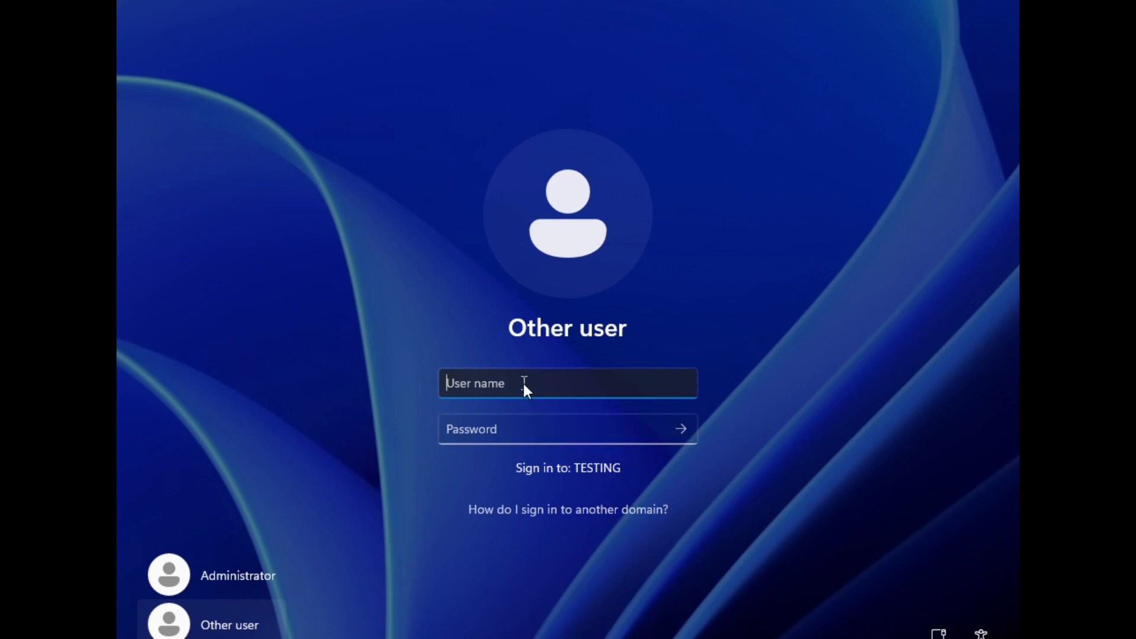
type("user1")
left_click(524, 428)
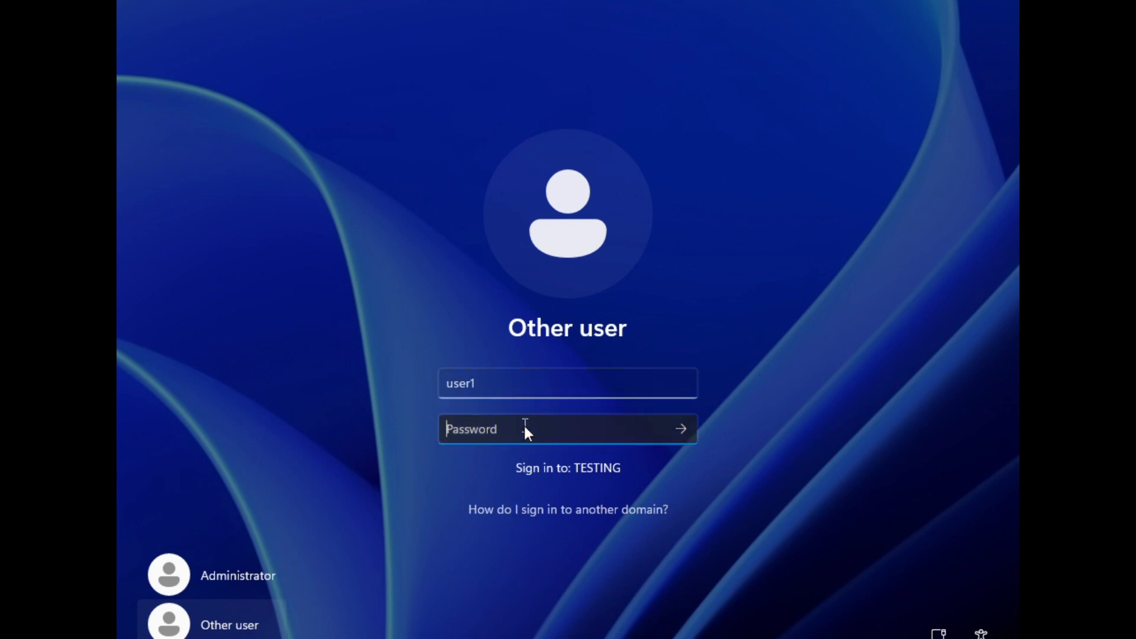
type("•••••••")
key("Return")
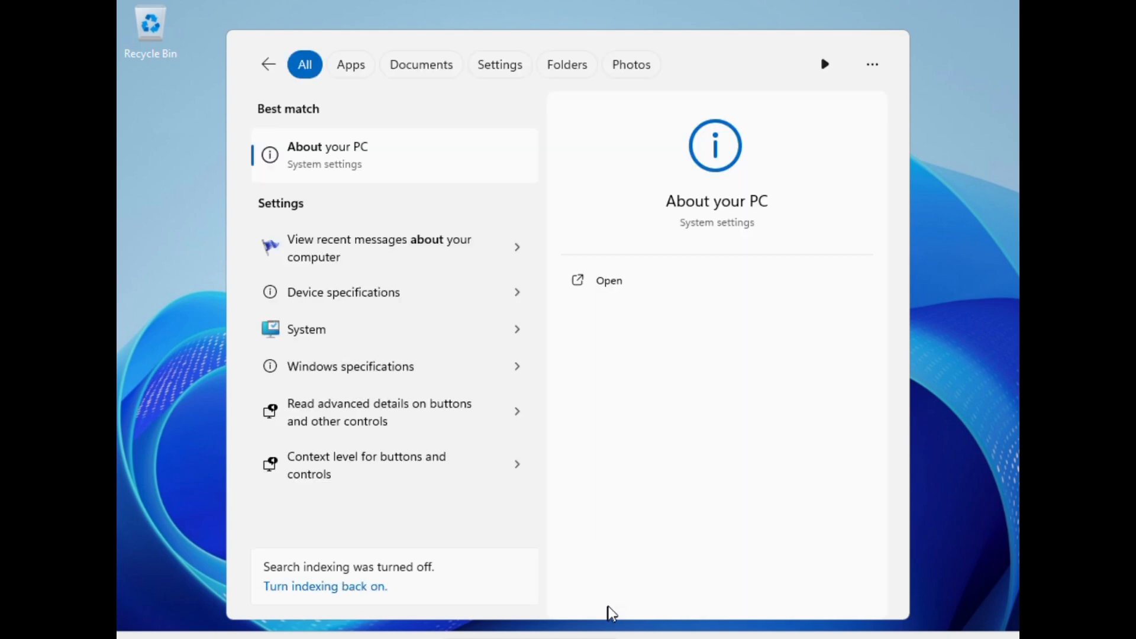
Step: Open About your PC and review the device name and domain details
left_click(381, 171)
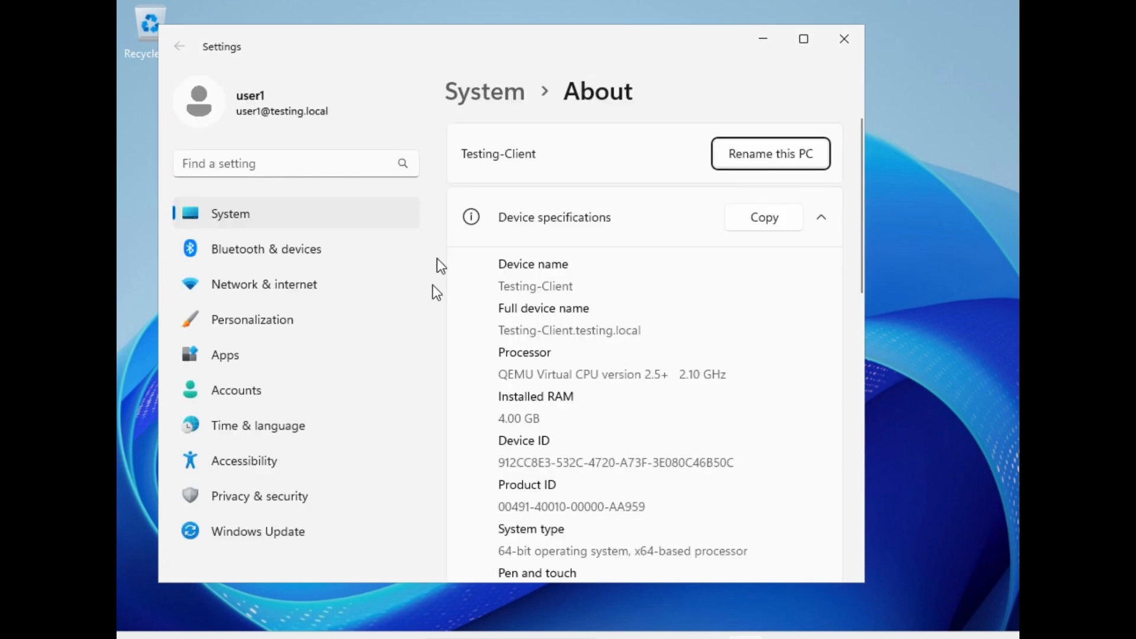
scroll(552, 311, "down", 4)
scroll(553, 315, "down", 5)
scroll(553, 315, "up", 10)
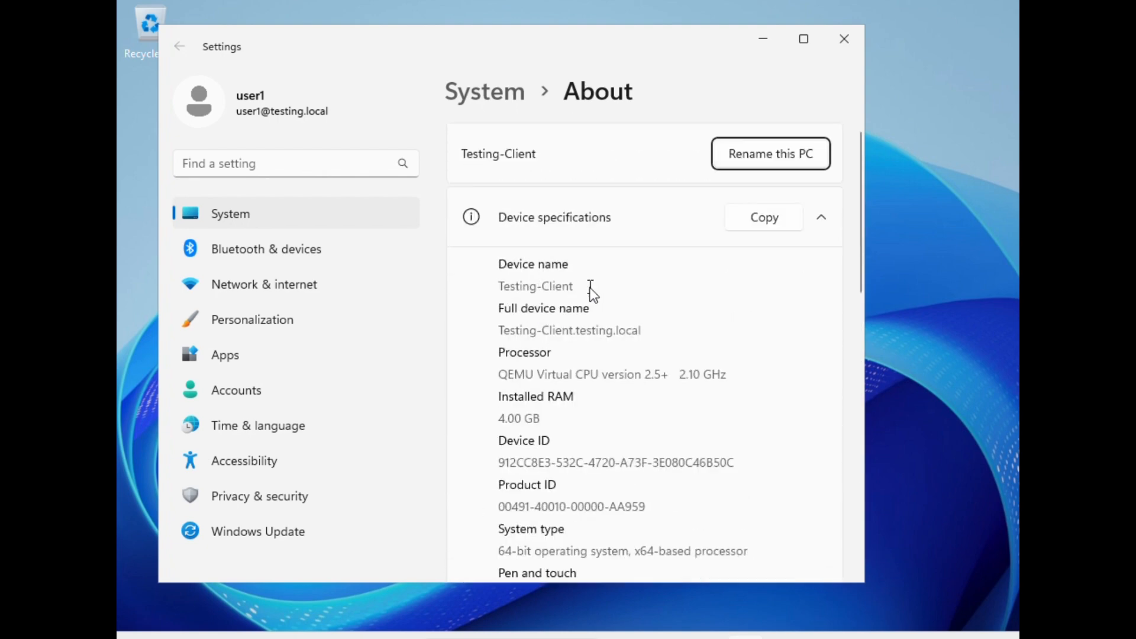
scroll(591, 291, "down", 10)
scroll(591, 293, "up", 3)
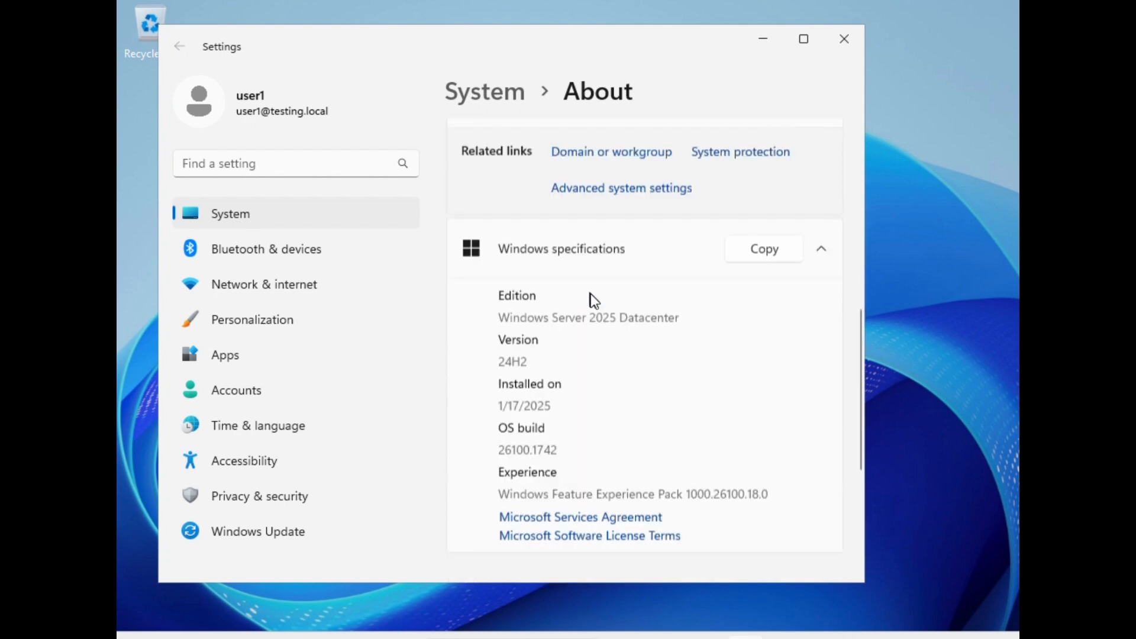
scroll(590, 296, "up", 3)
scroll(640, 414, "down", 8)
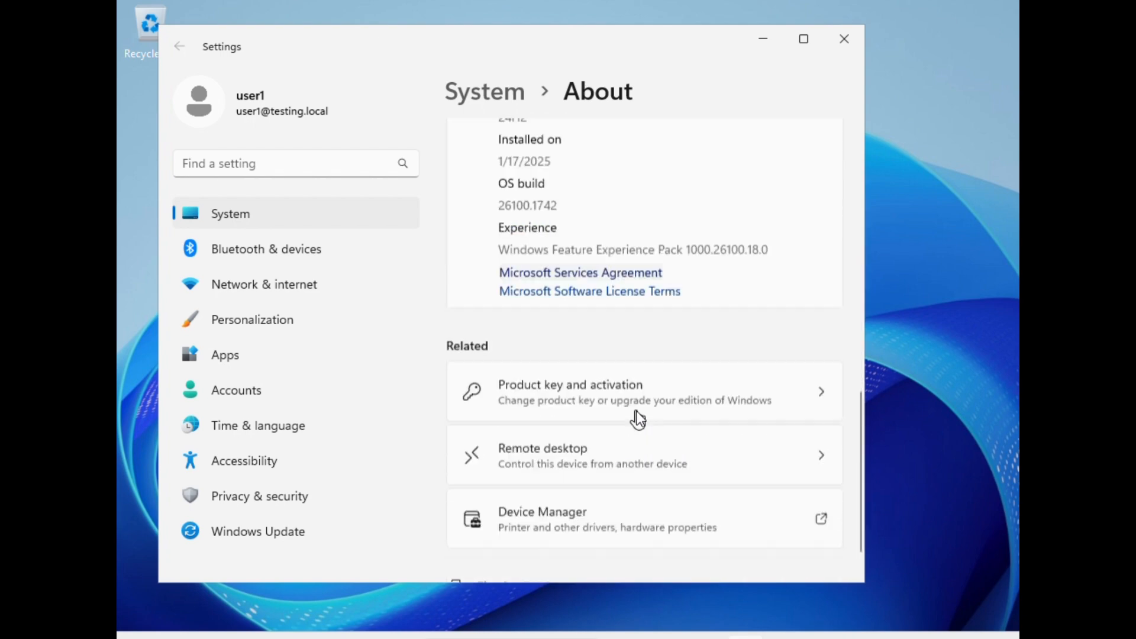
scroll(637, 414, "up", 7)
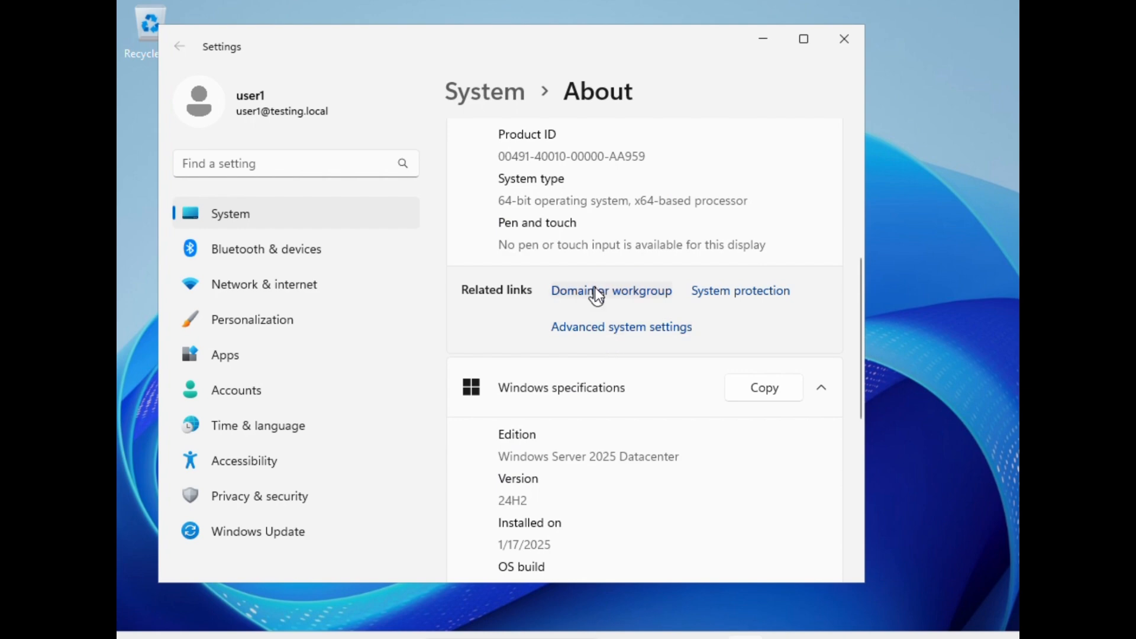
left_click(596, 291)
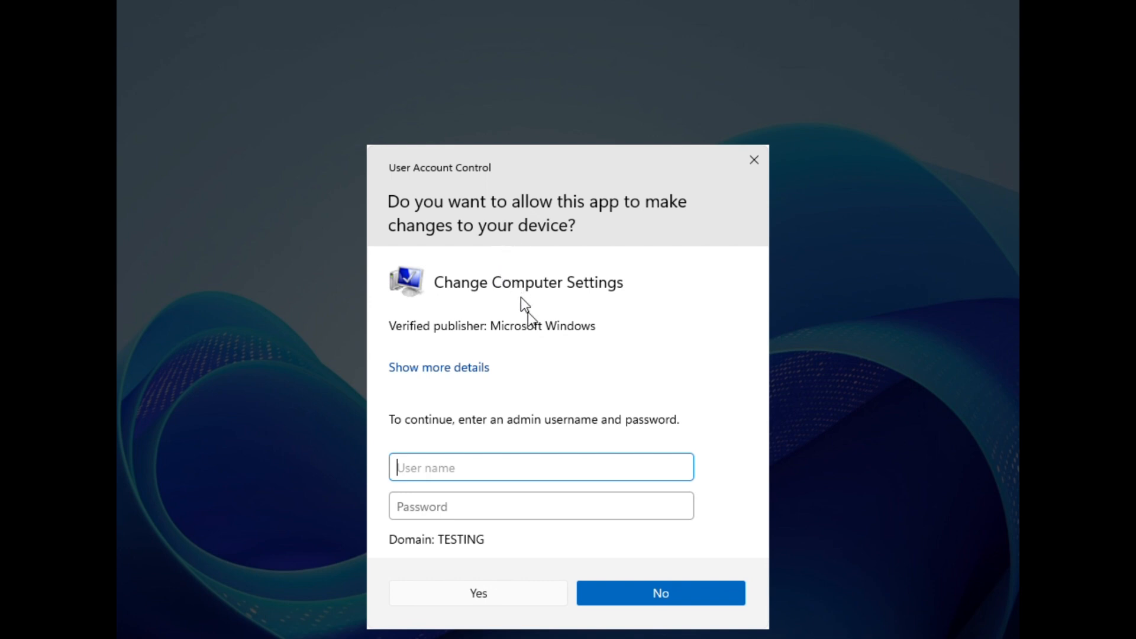
left_click(754, 160)
scroll(566, 335, "up", 5)
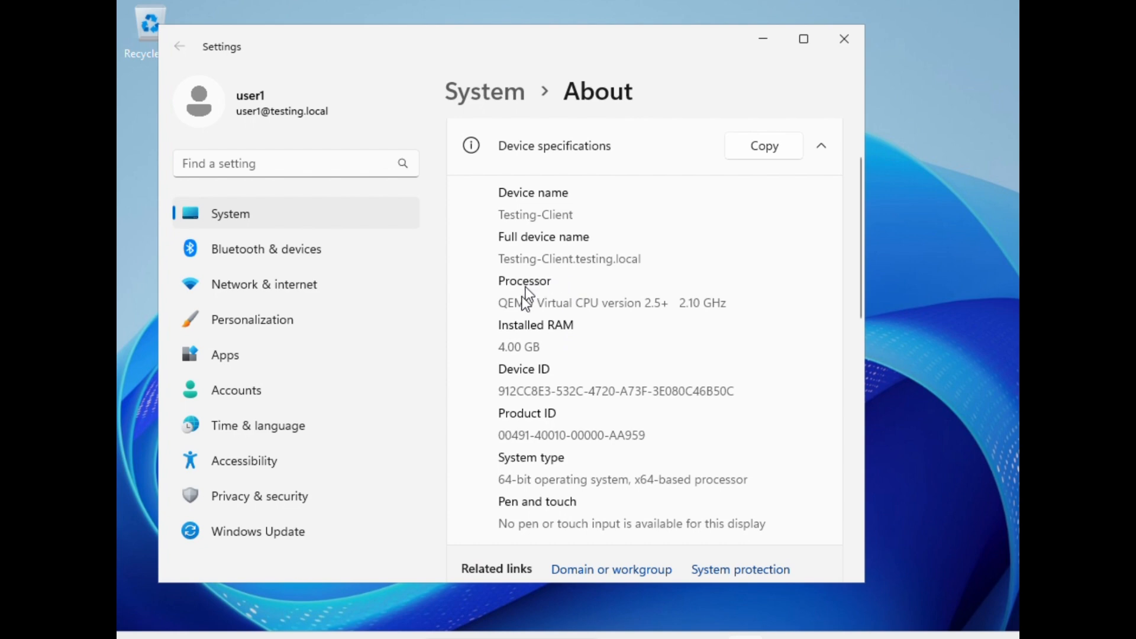
scroll(541, 354, "down", 5)
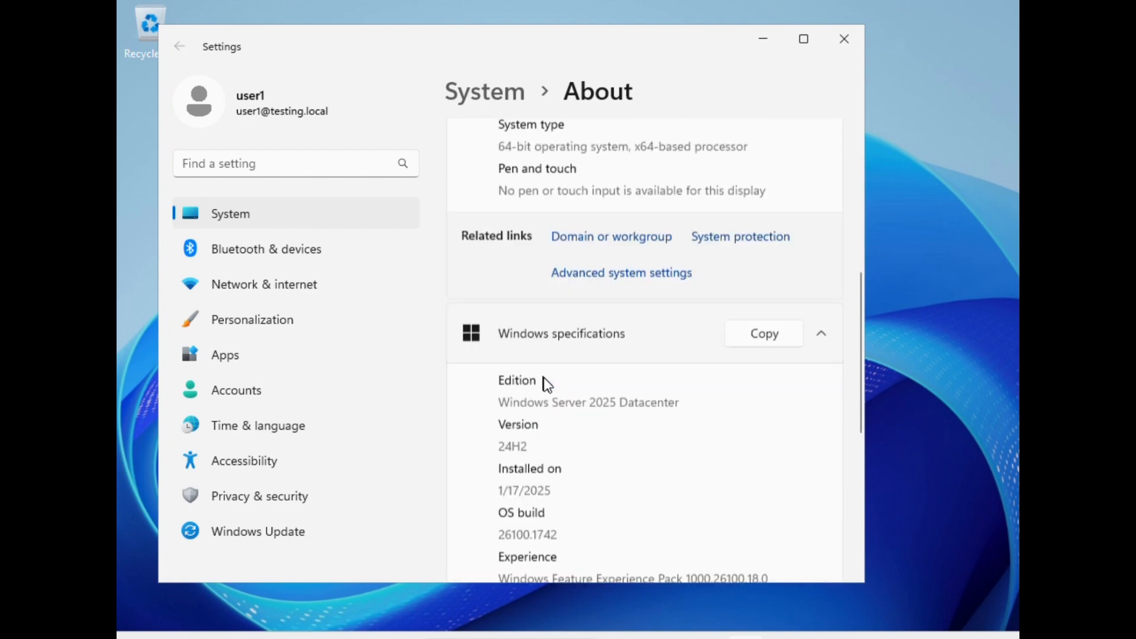
scroll(546, 384, "down", 5)
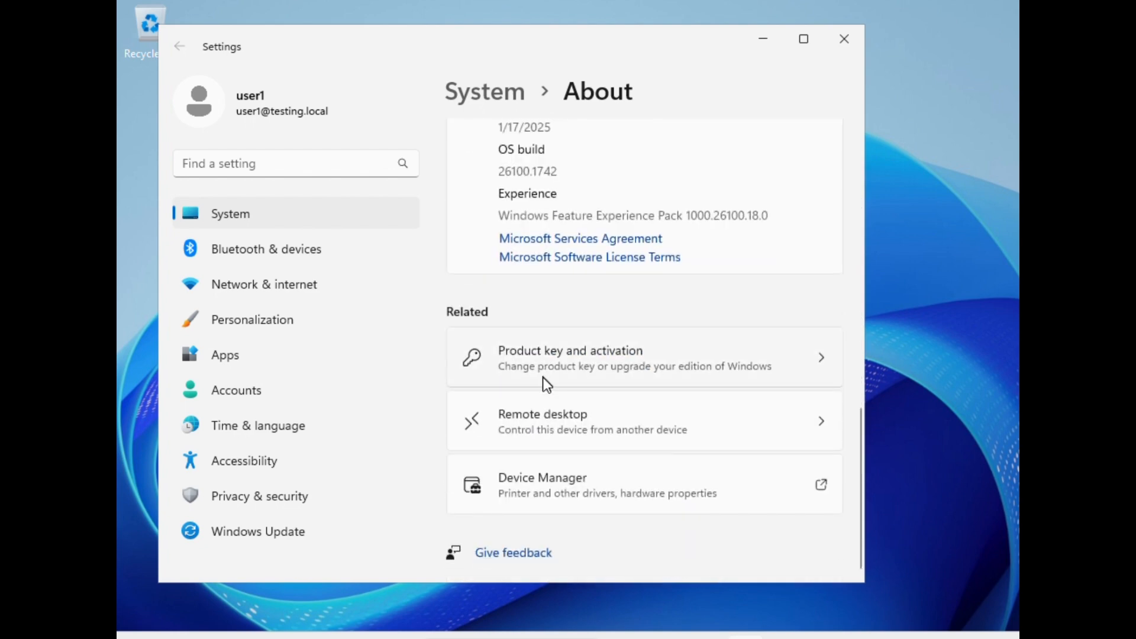
scroll(541, 414, "up", 5)
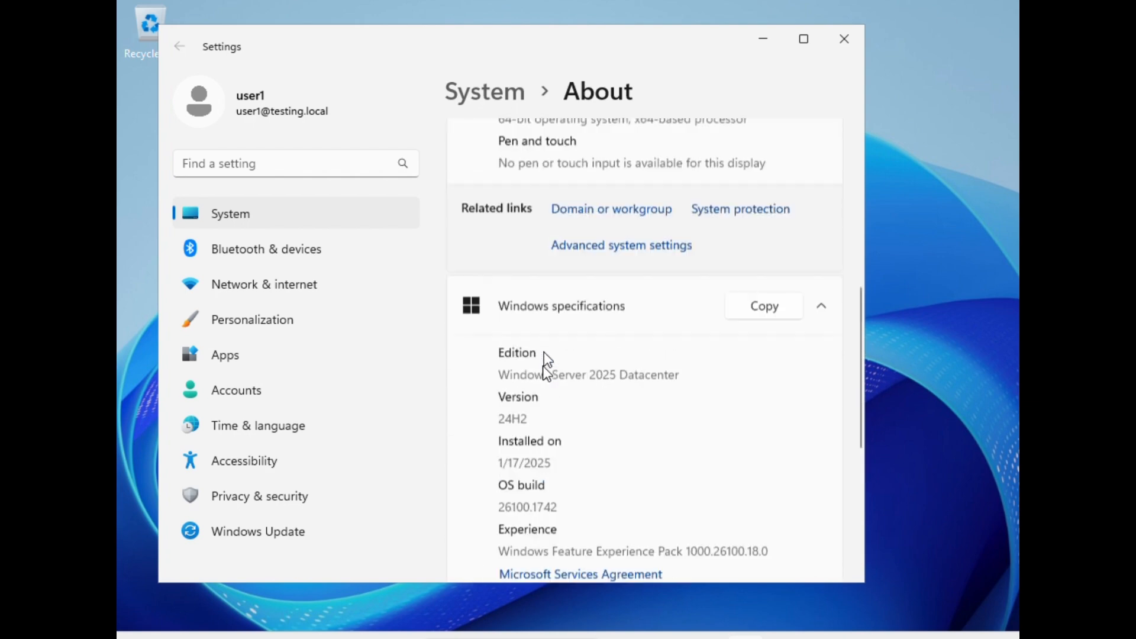
scroll(556, 299, "up", 1)
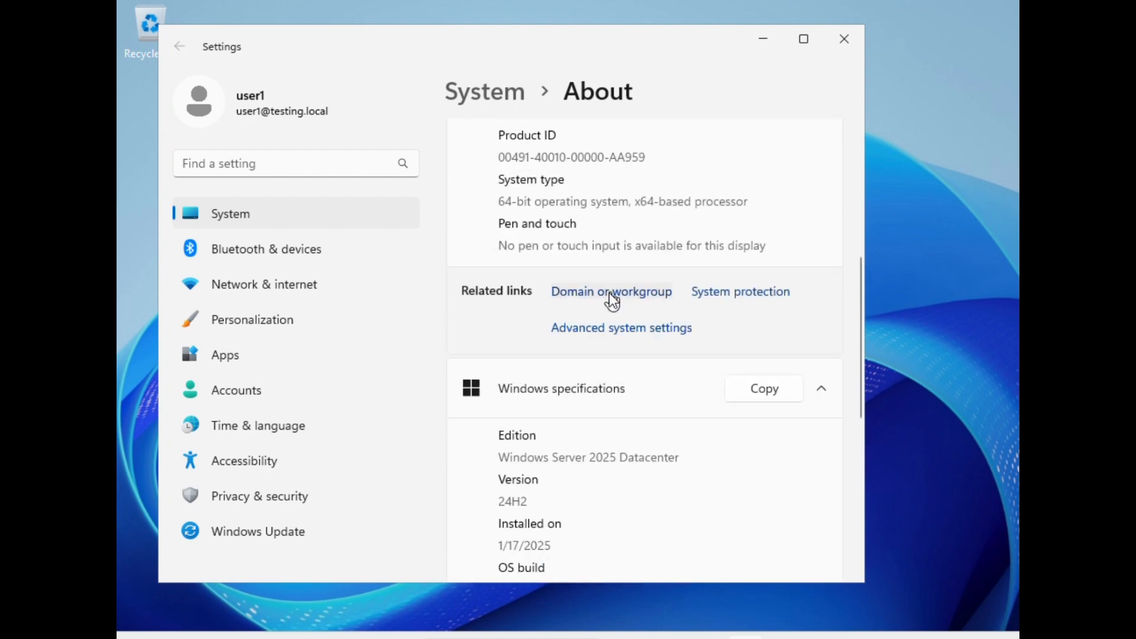
Step: Open the domain or workgroup settings, authorizing the prompt as Administrator with the admin account password
left_click(608, 292)
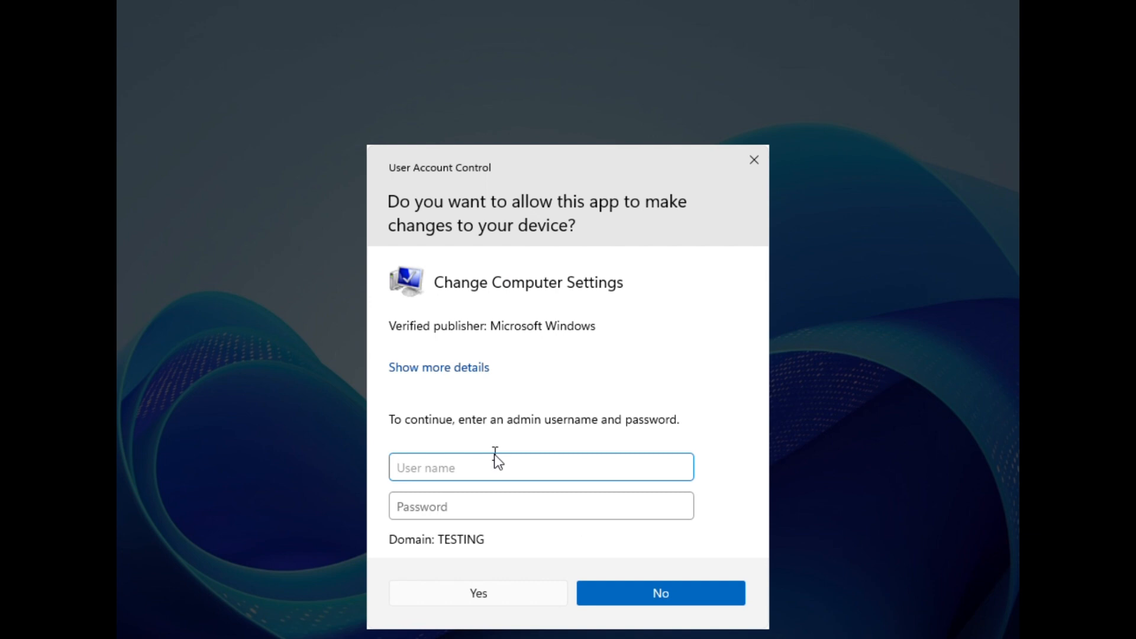
type("Administrator")
key("Tab")
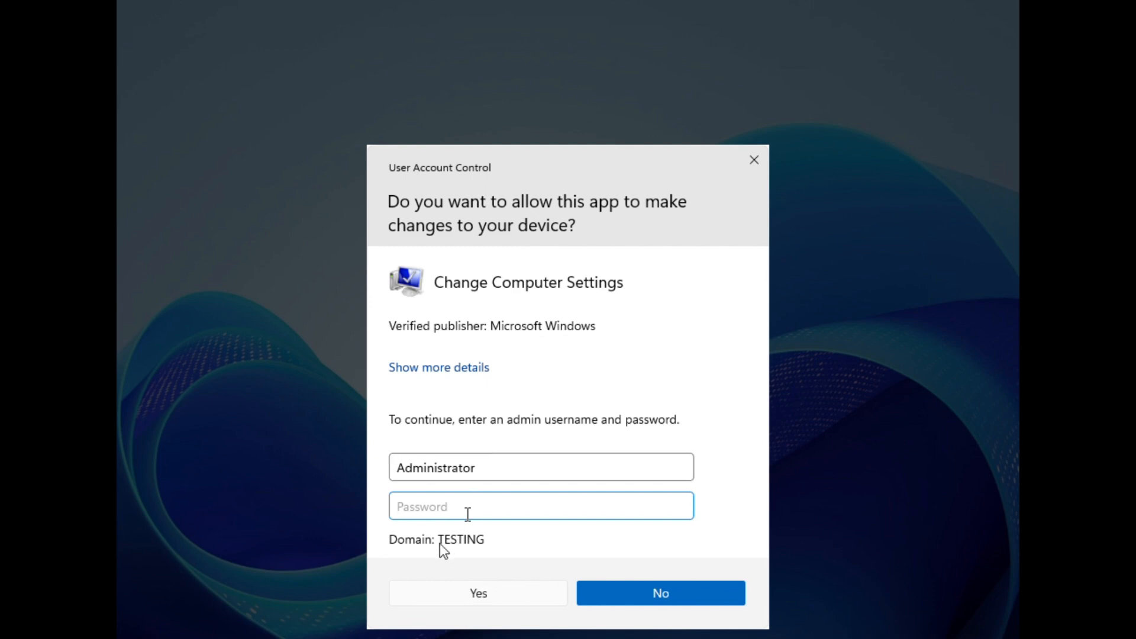
left_click(482, 537)
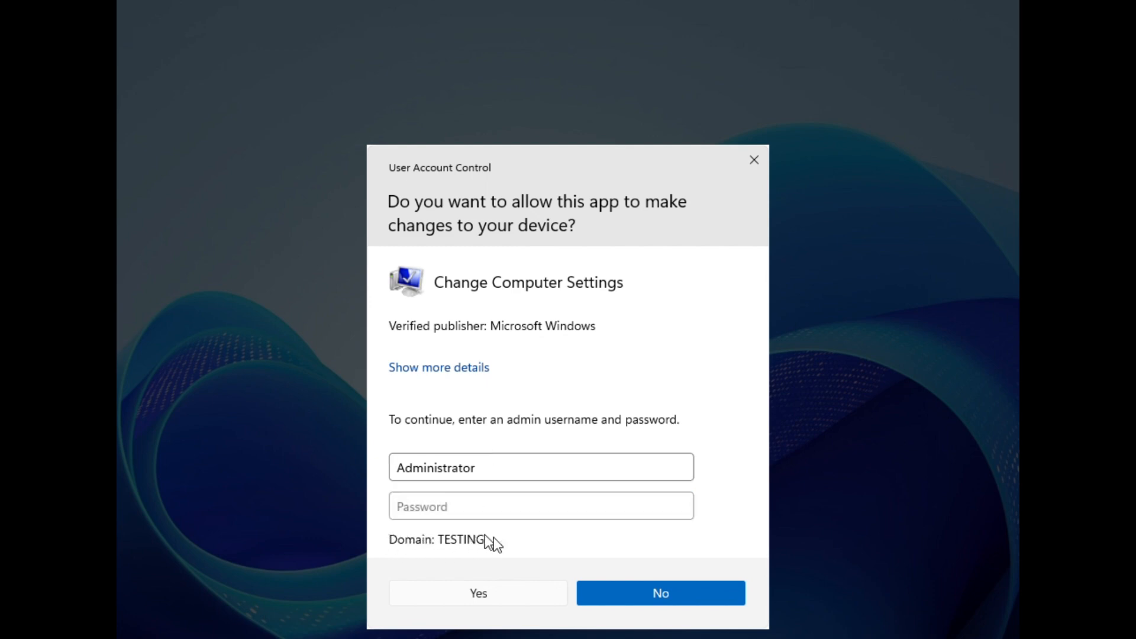
left_click(489, 512)
type("•••••••")
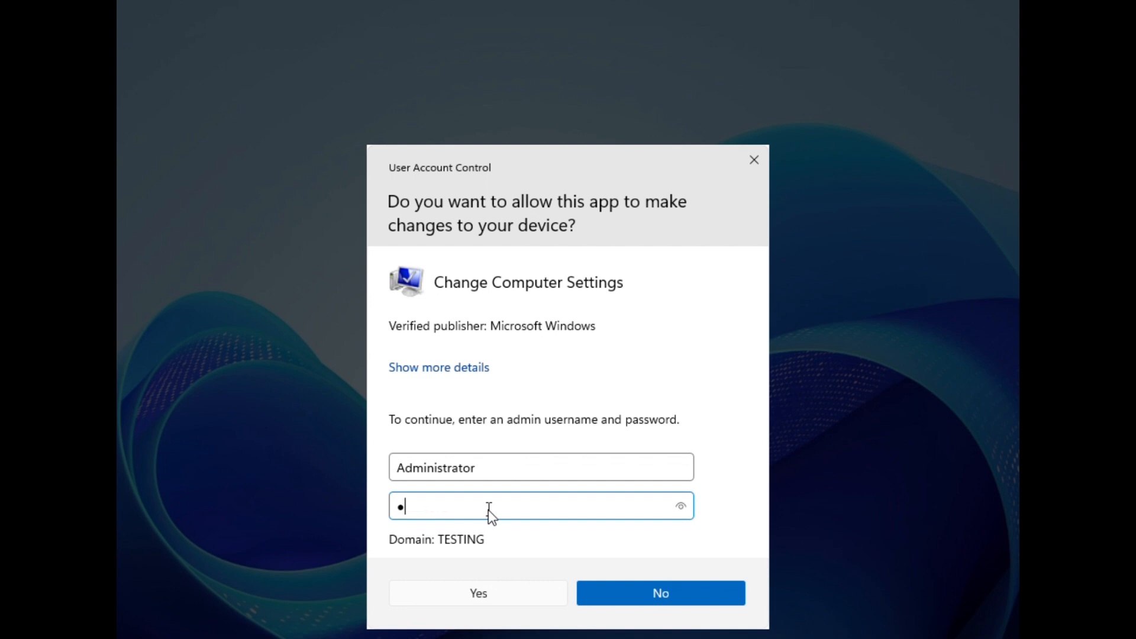
key("Return")
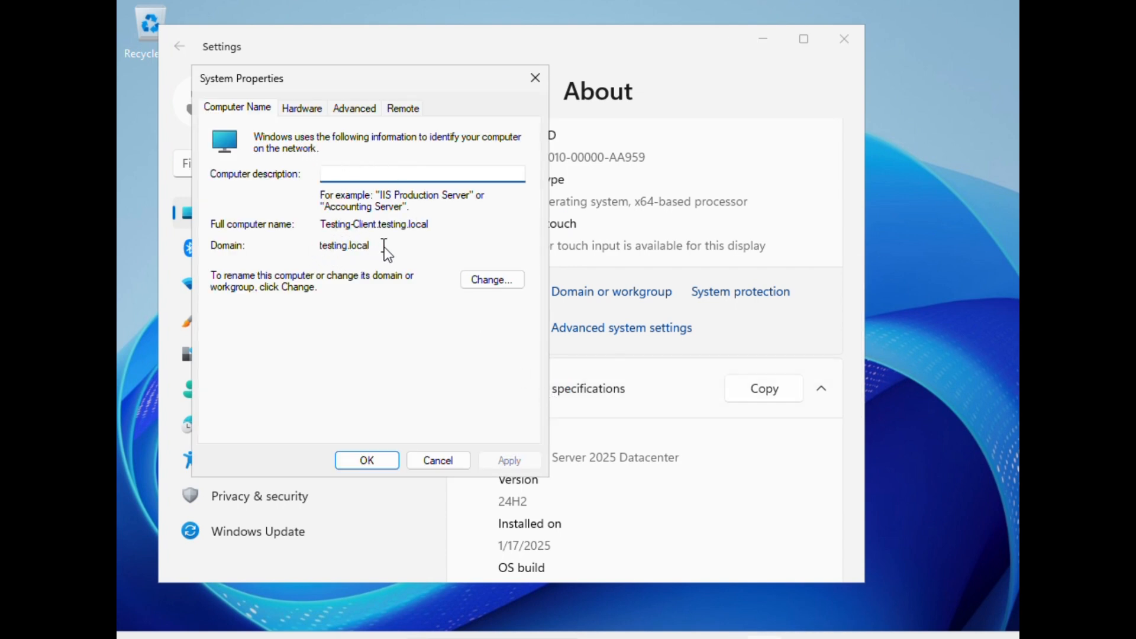
Step: Check the full computer name and domain in System Properties, then close it and Settings
left_click_drag(384, 247, 327, 251)
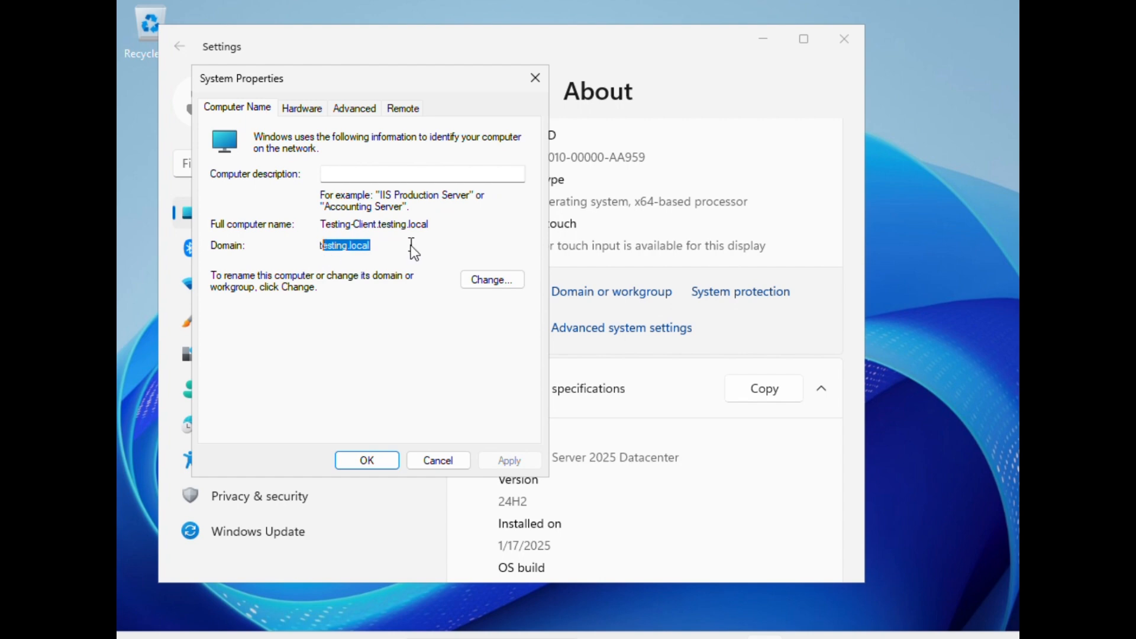
left_click(372, 460)
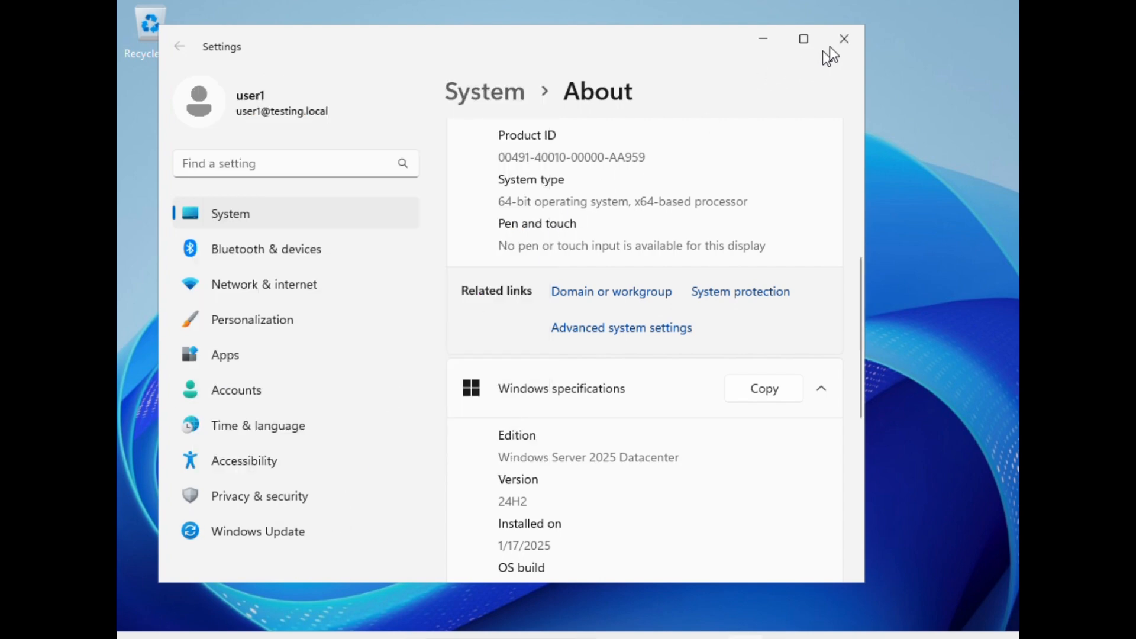
left_click(845, 39)
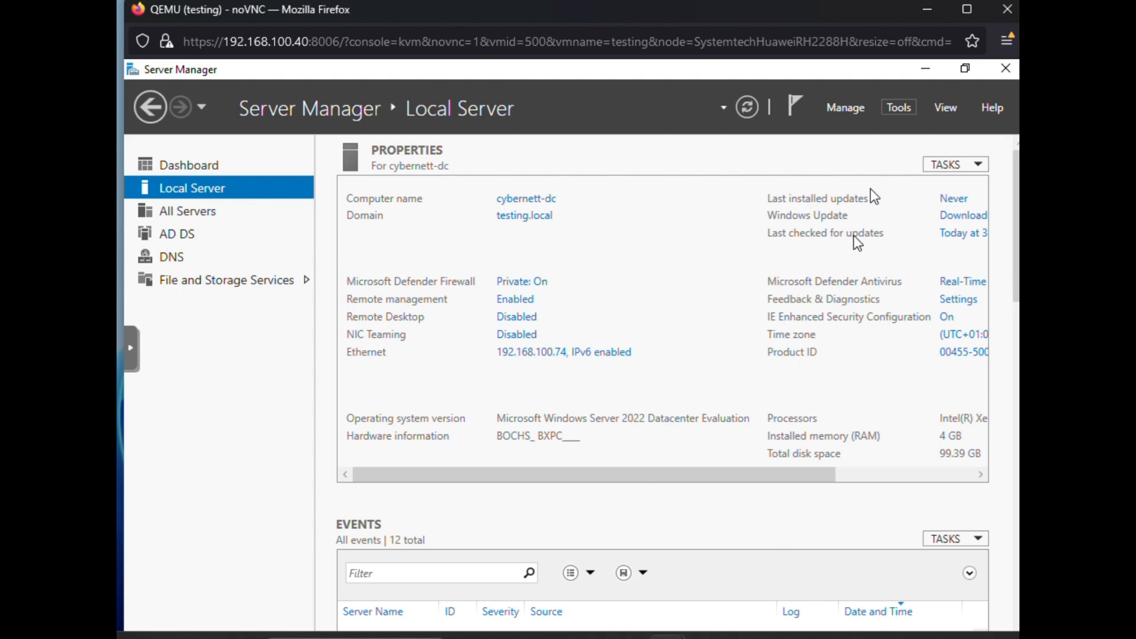
Step: On the domain controller, open Active Directory Users and Computers and inspect the TESTING-CLIENT computer's properties in Computers
left_click(893, 109)
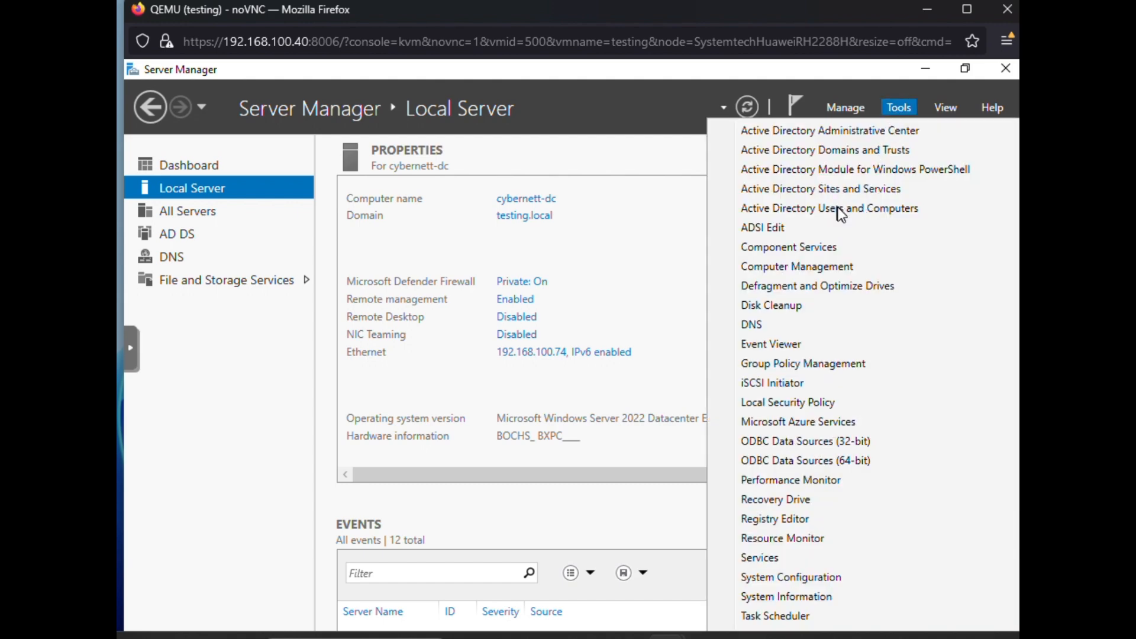
left_click(837, 197)
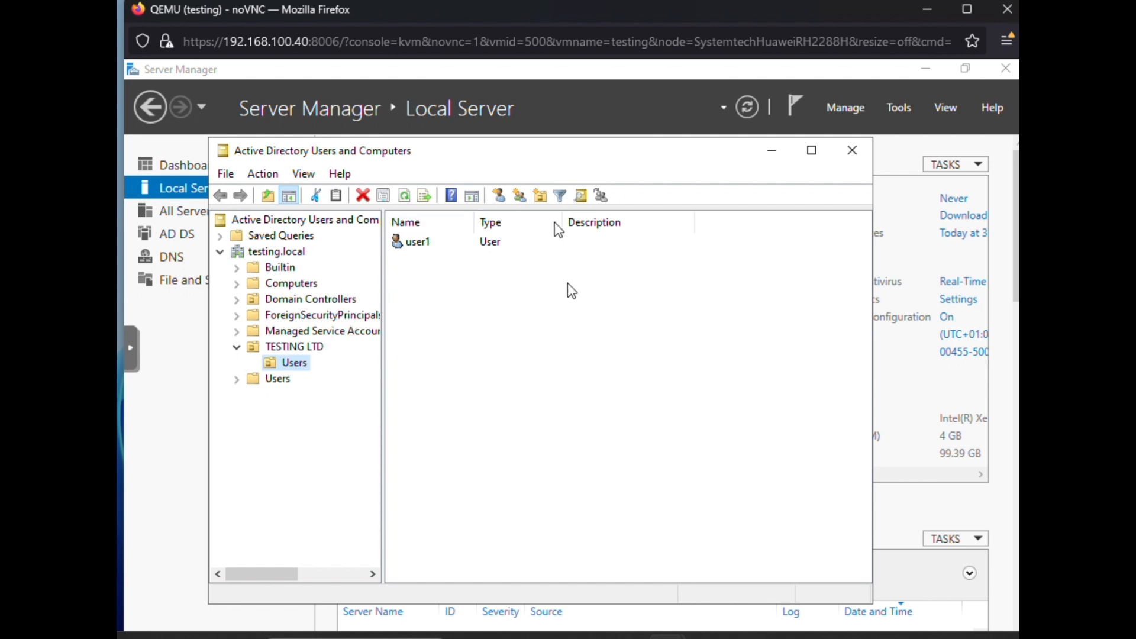
left_click(298, 285)
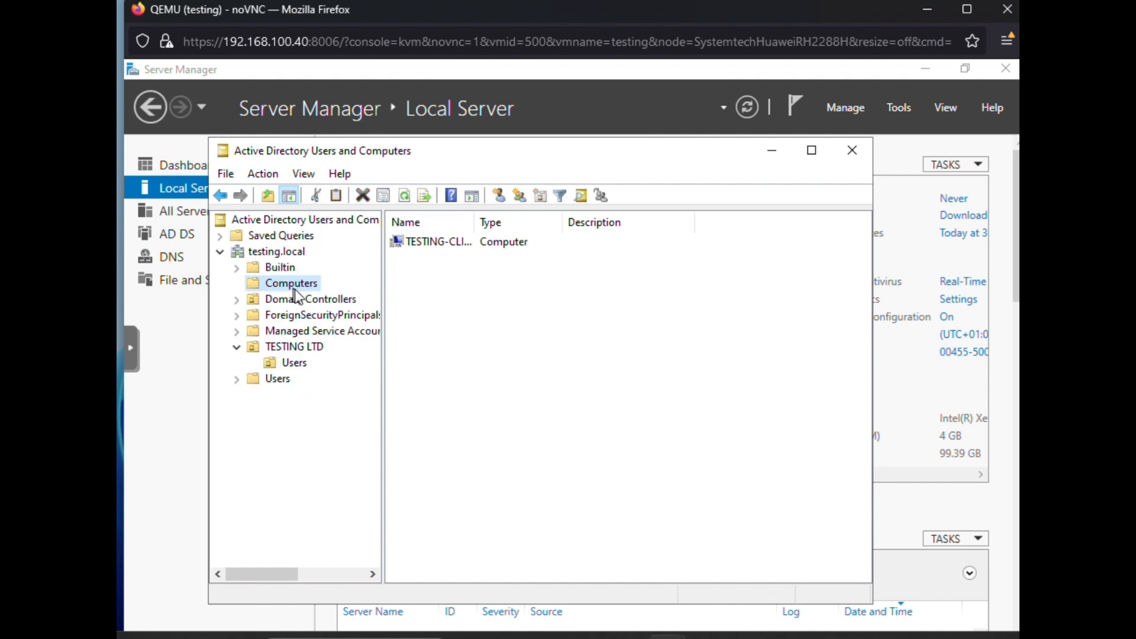
left_click_drag(370, 261, 295, 251)
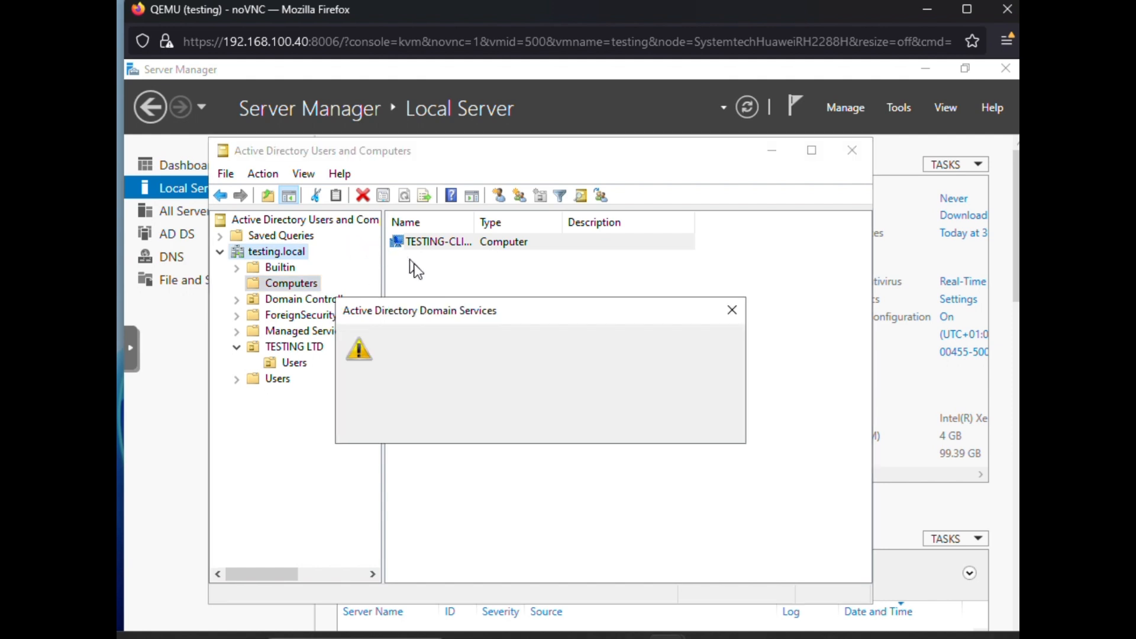
left_click(736, 307)
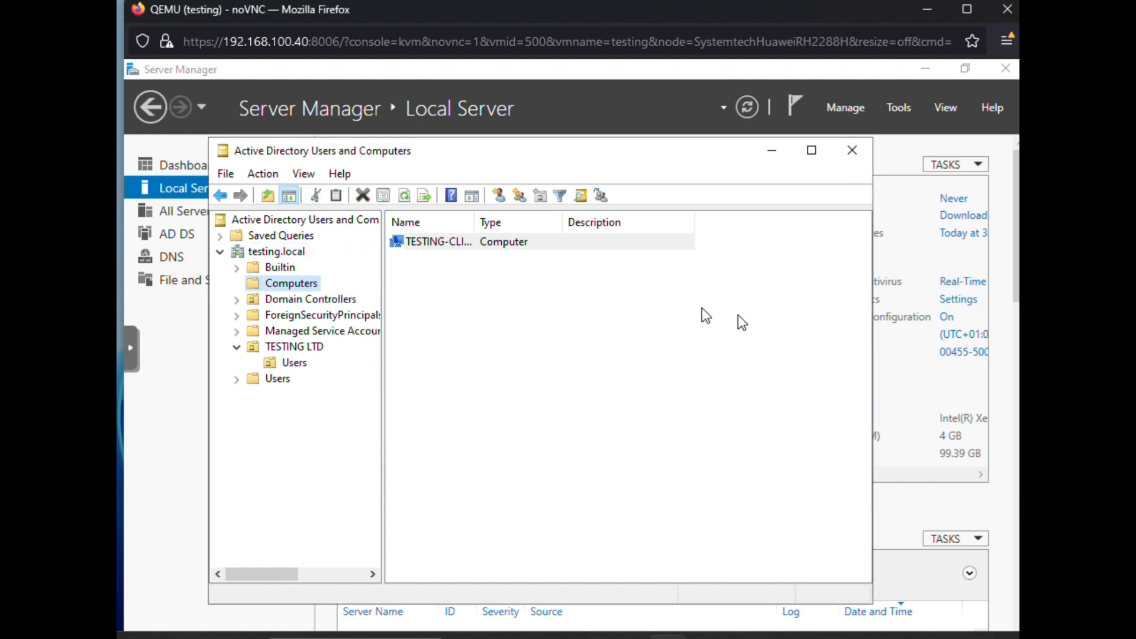
left_click(427, 243)
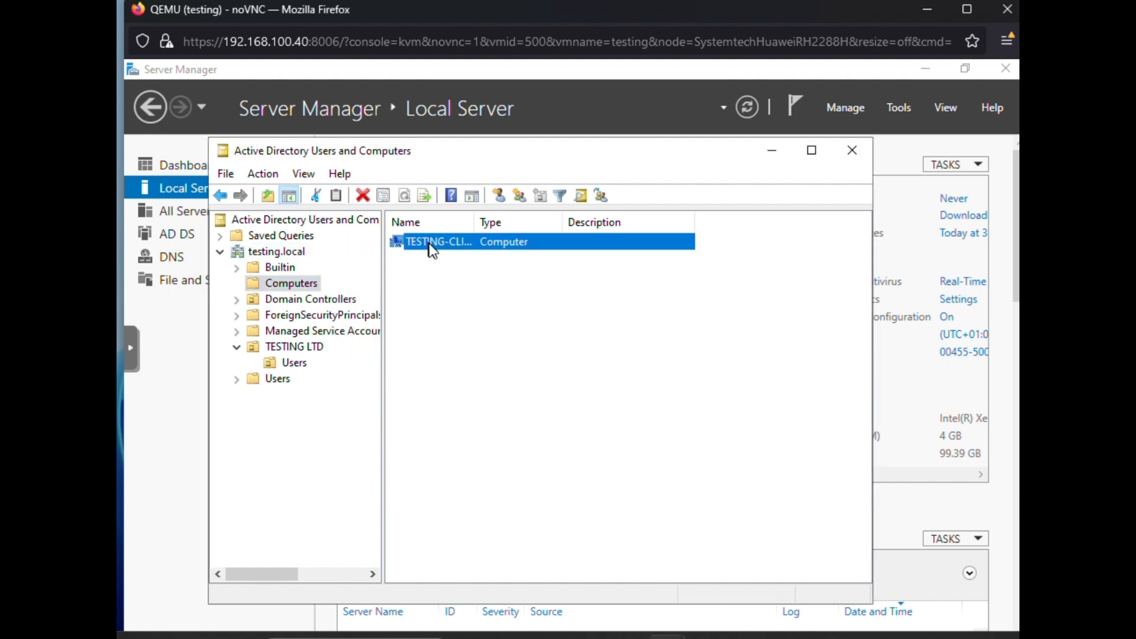
double_click(428, 243)
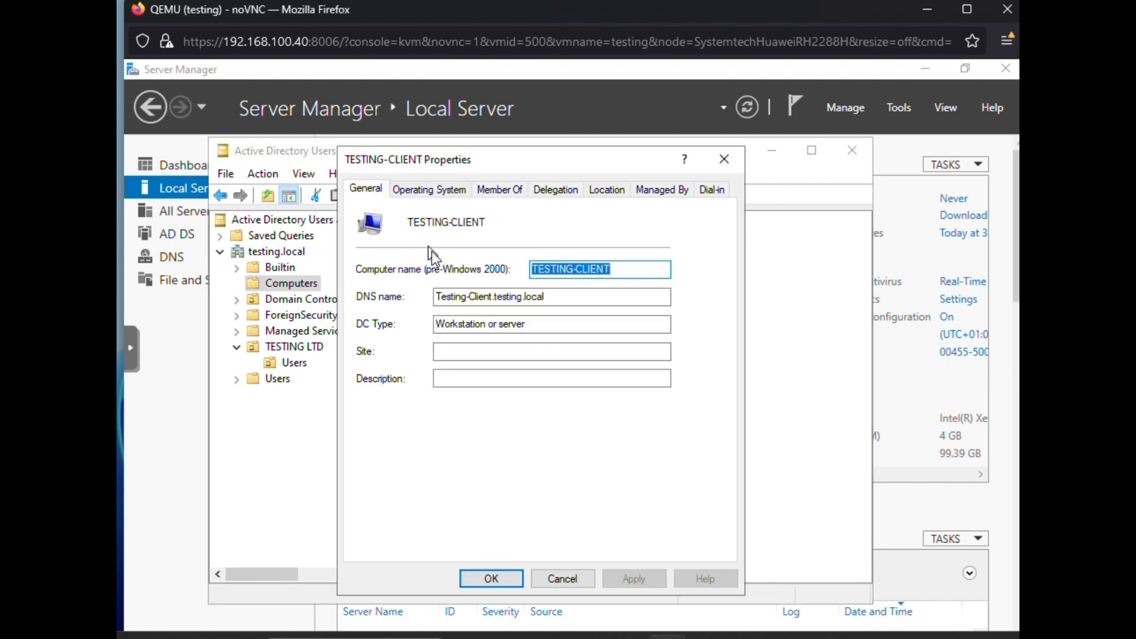
left_click(725, 160)
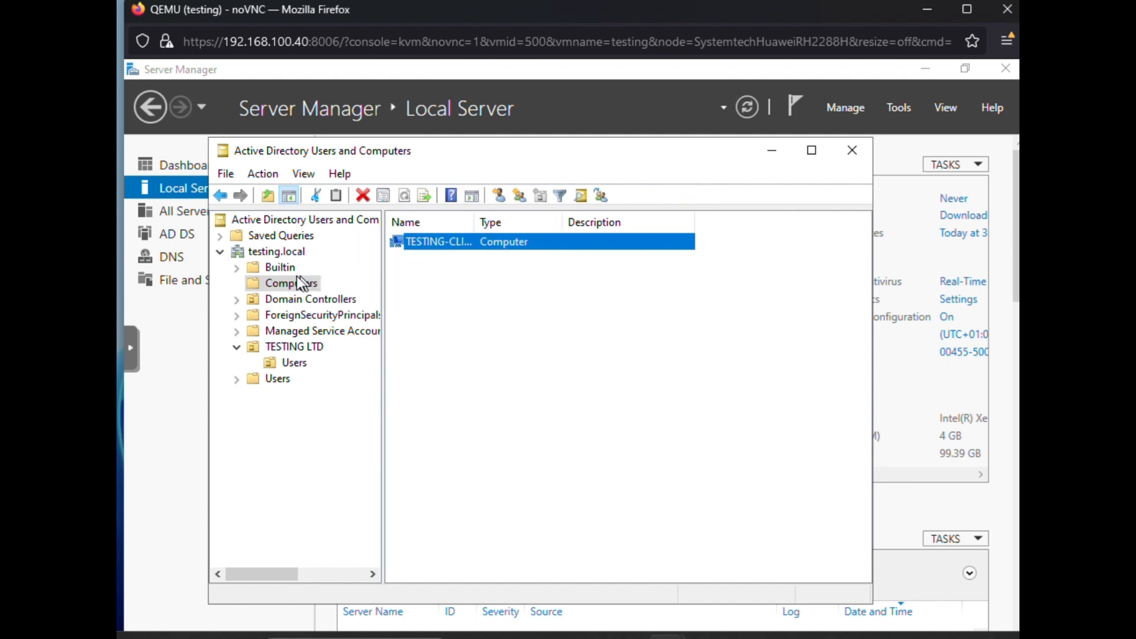
Step: Browse the TESTING LTD Users, Computers and default Users containers, widening the Description column to read entries
left_click(286, 362)
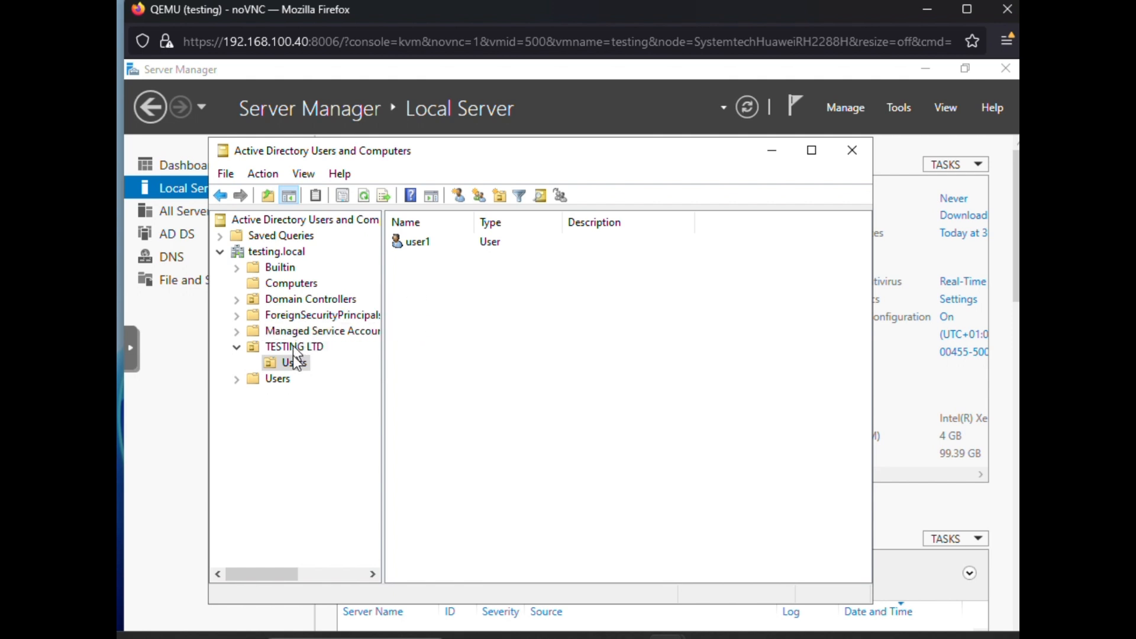
left_click(299, 284)
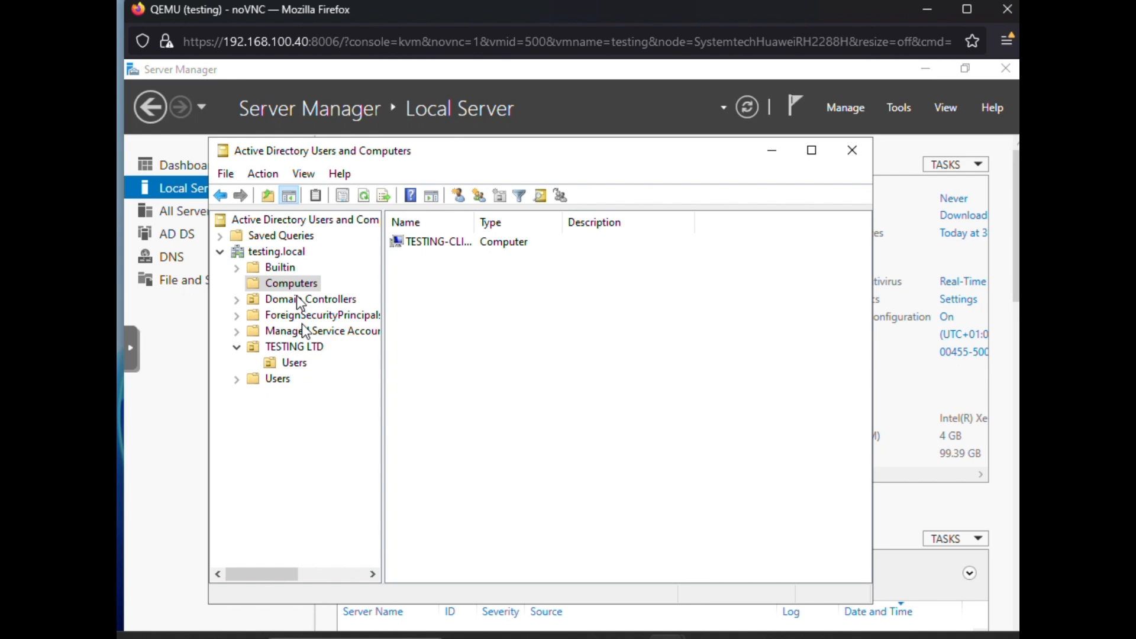
left_click(284, 381)
left_click(442, 244)
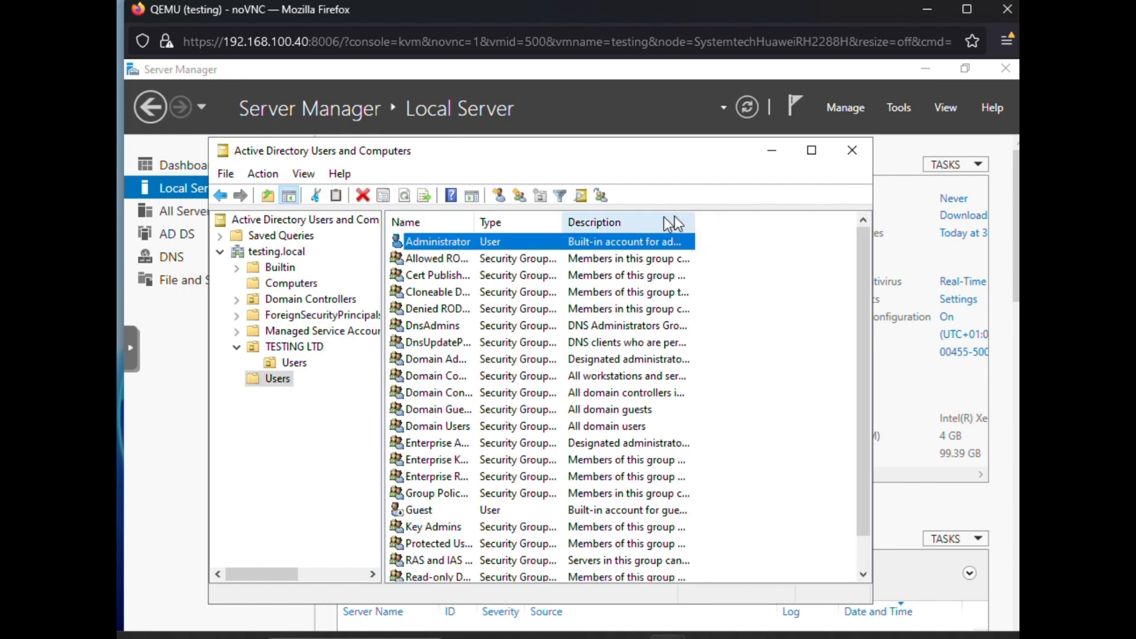
left_click_drag(690, 221, 834, 243)
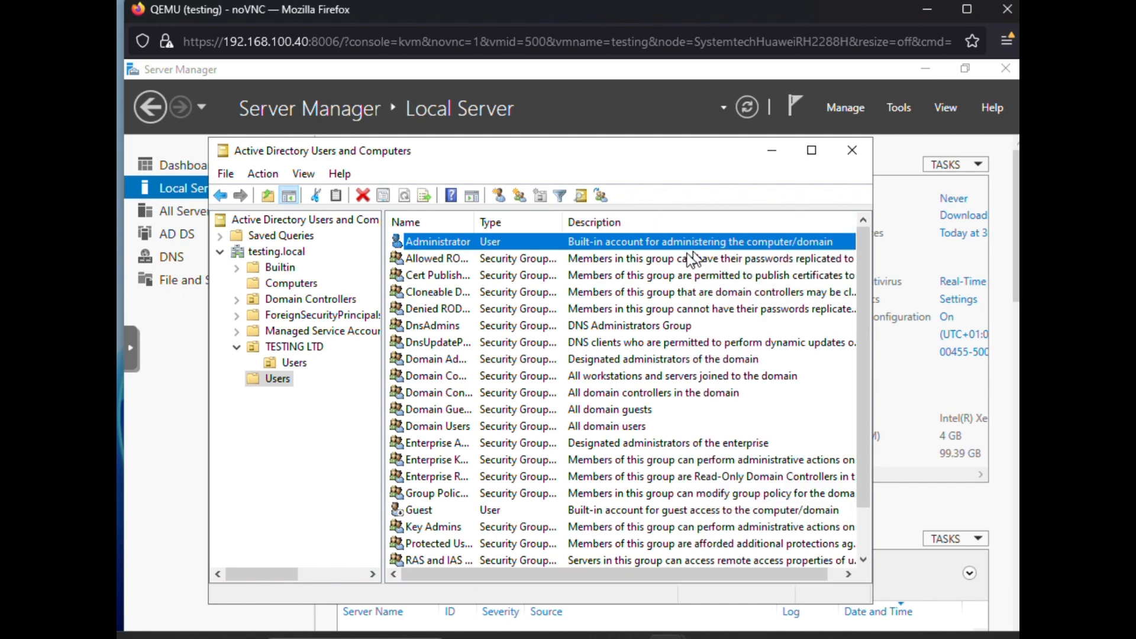